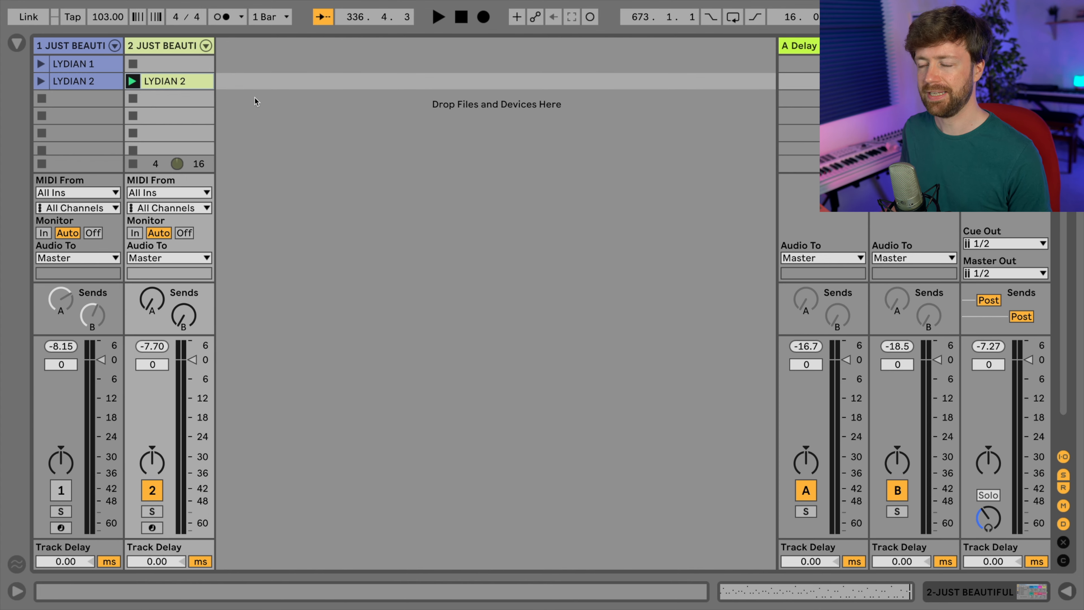
Insert a new MIDI track beside track 2 and show the Sounds category in the browser.
right_click(252, 59)
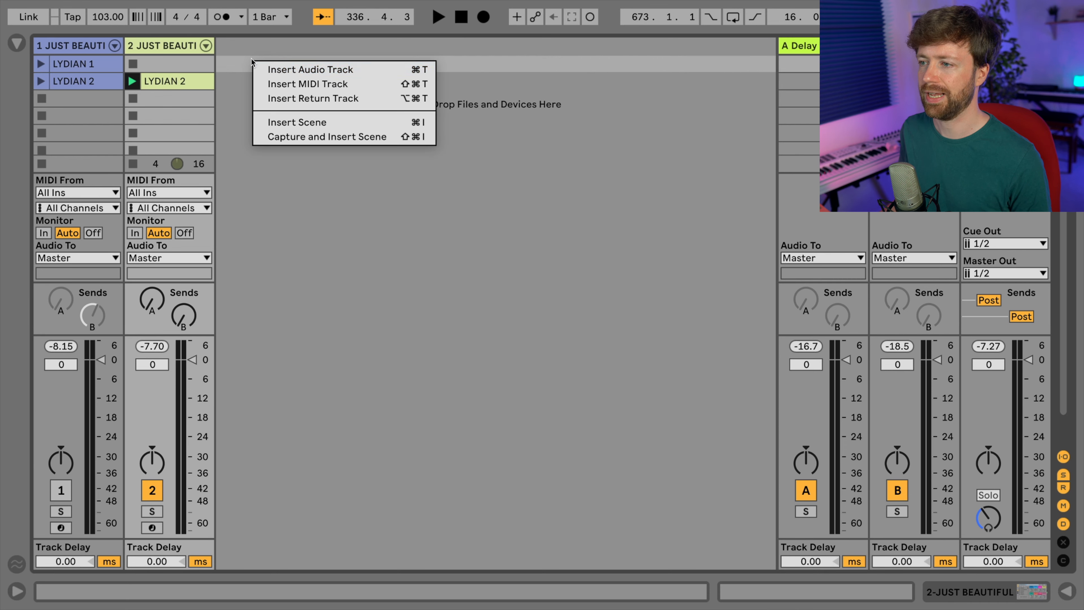
left_click(288, 81)
left_click(17, 42)
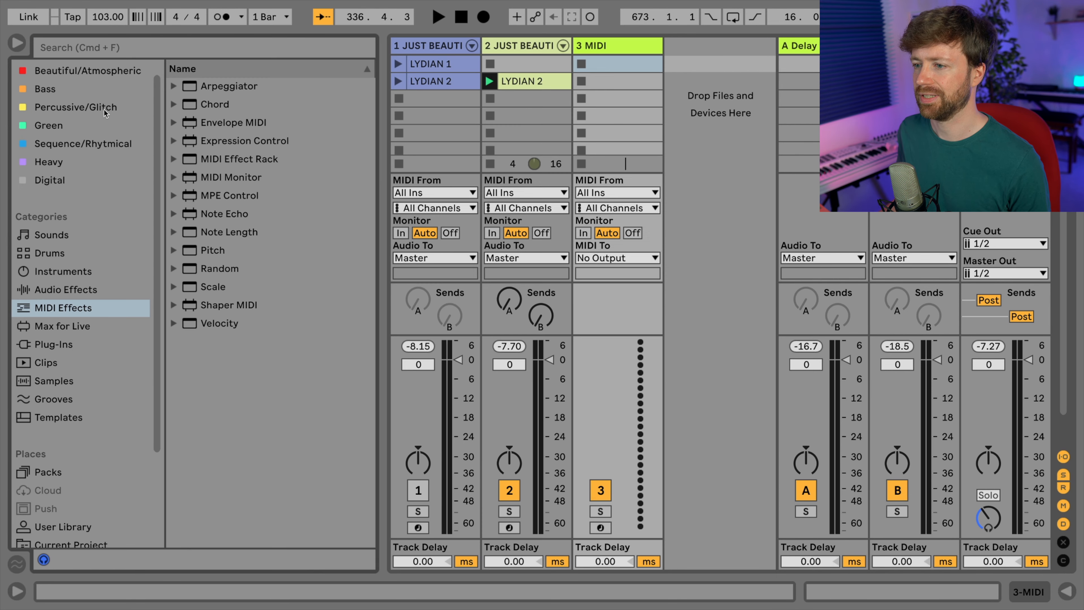
left_click(60, 236)
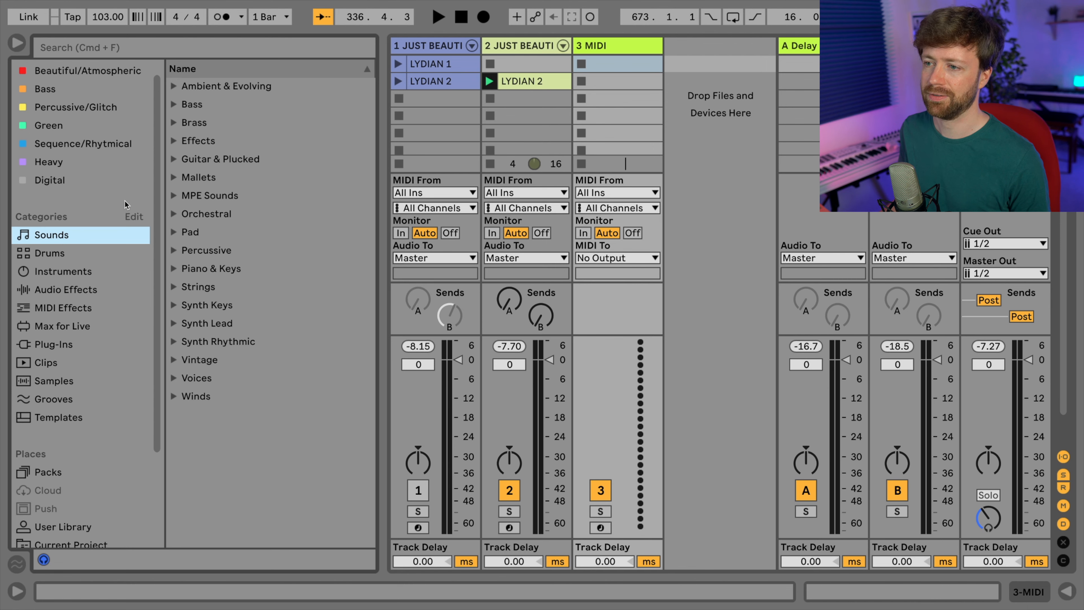
Inspect the devices inside track 2's JUST BEAUTIFUL rack, hide them again, and open the LYDIAN 2 clip's notes.
double_click(535, 44)
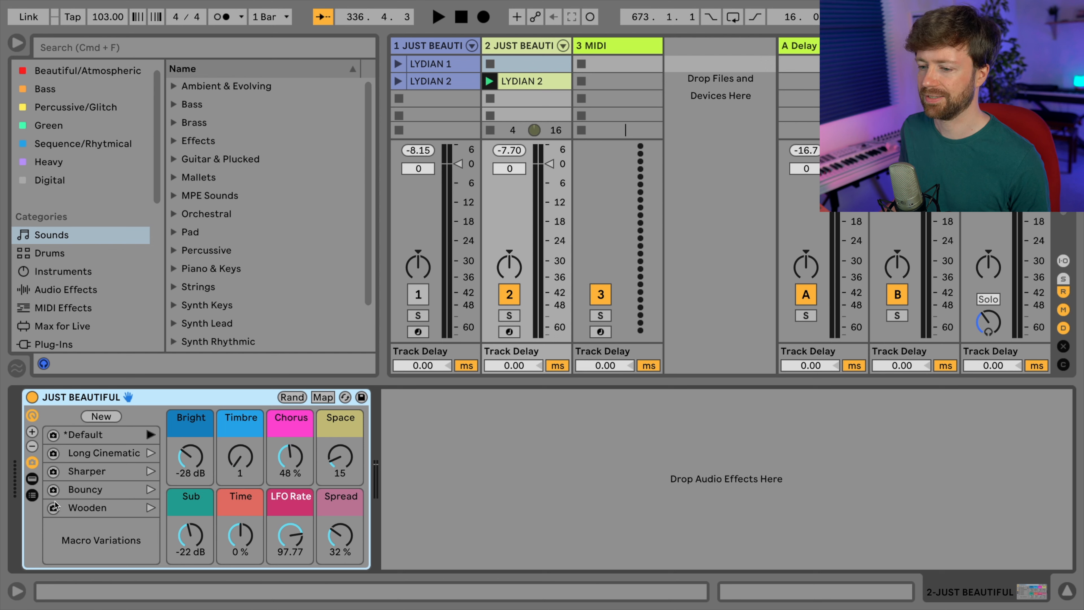
left_click(32, 478)
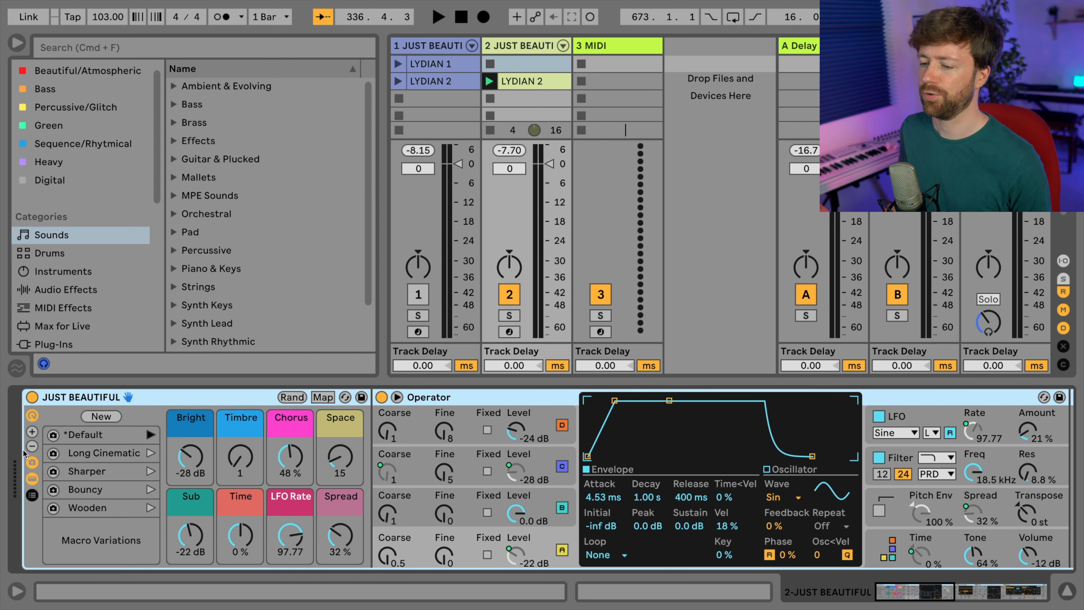
left_click(32, 478)
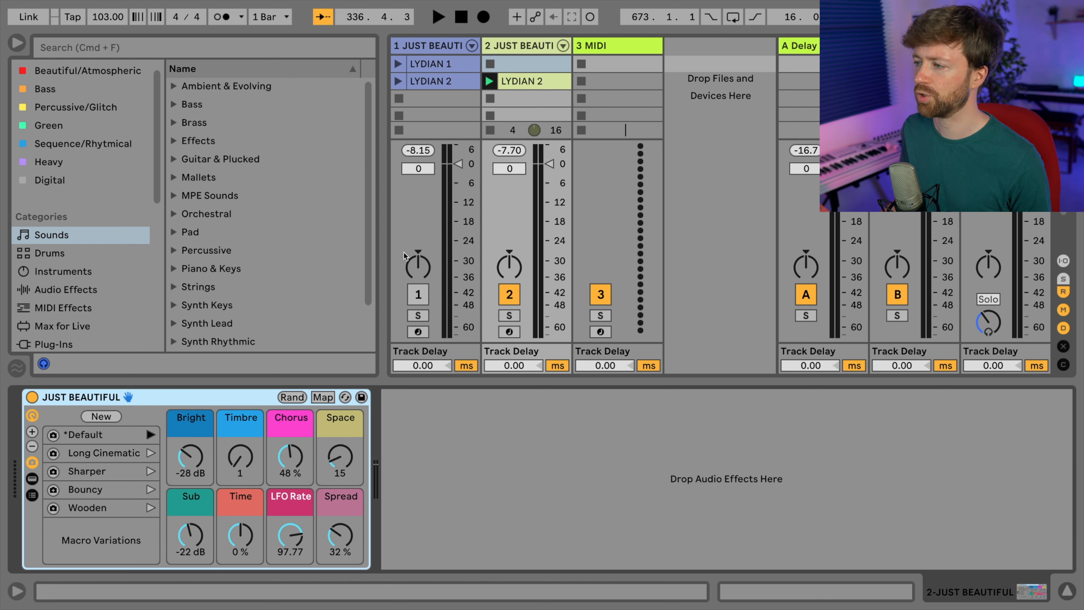
double_click(520, 82)
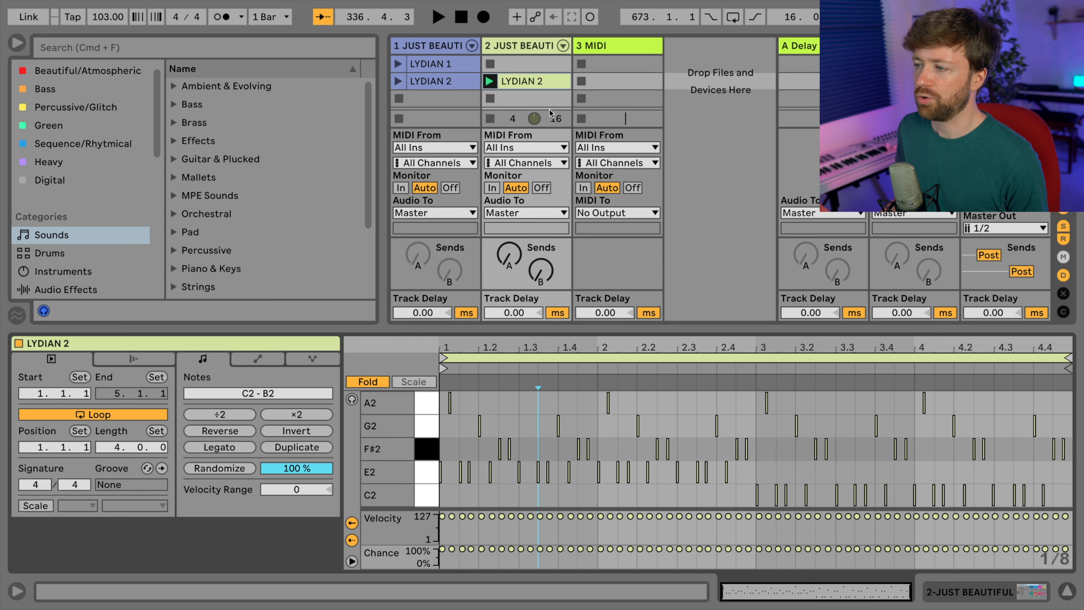
Create a MIDI clip below LYDIAN 2 on track 2 and draw three C3 notes, two G3 notes and one note at 1.4.
double_click(543, 98)
scroll(485, 444, "down", 3)
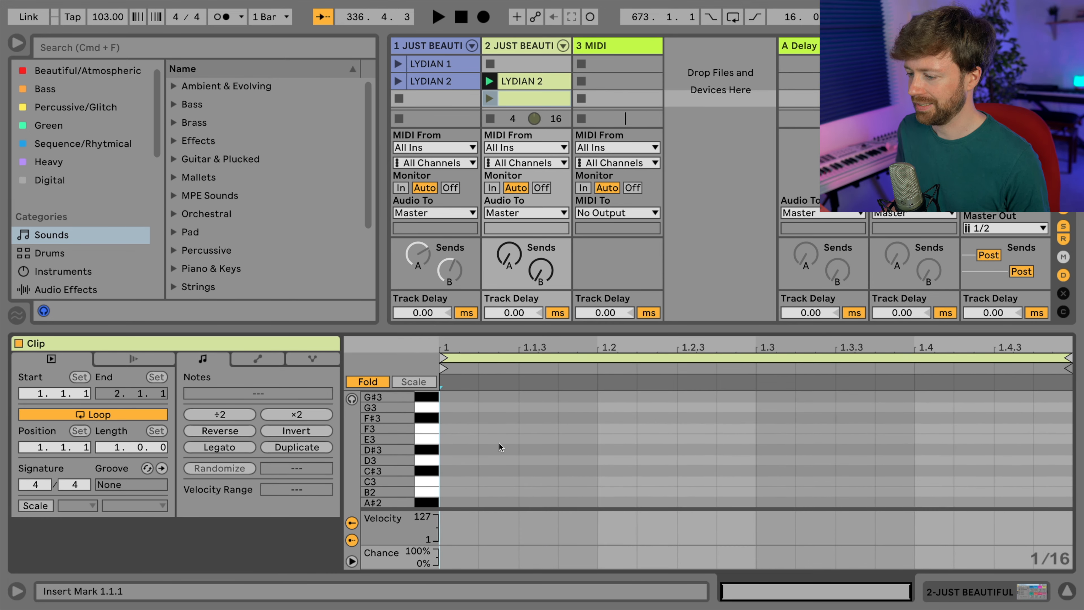
key("b")
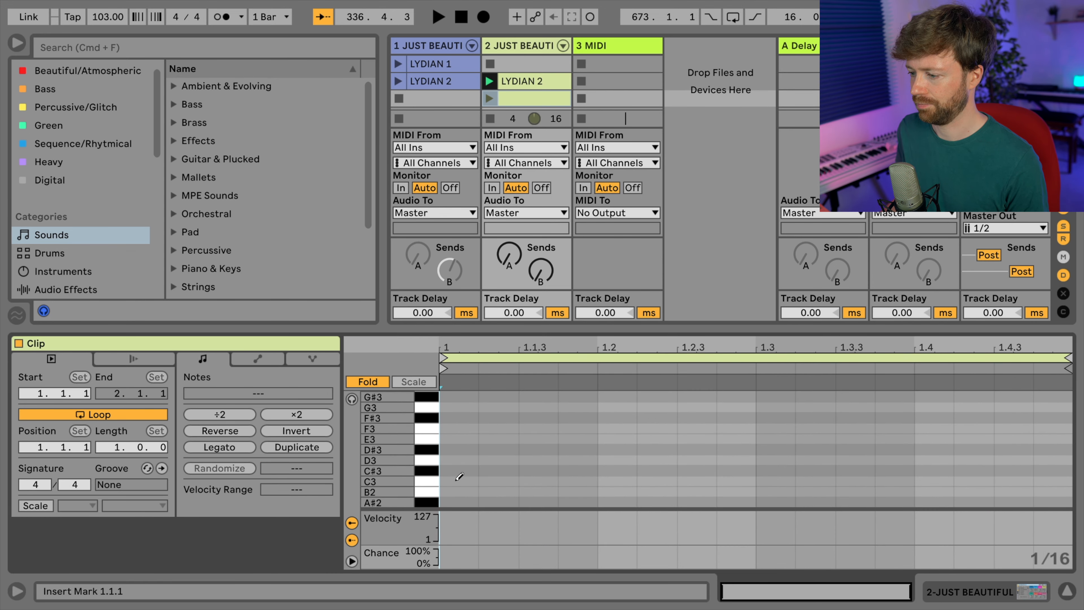
left_click(458, 480)
left_click(542, 479)
left_click(656, 481)
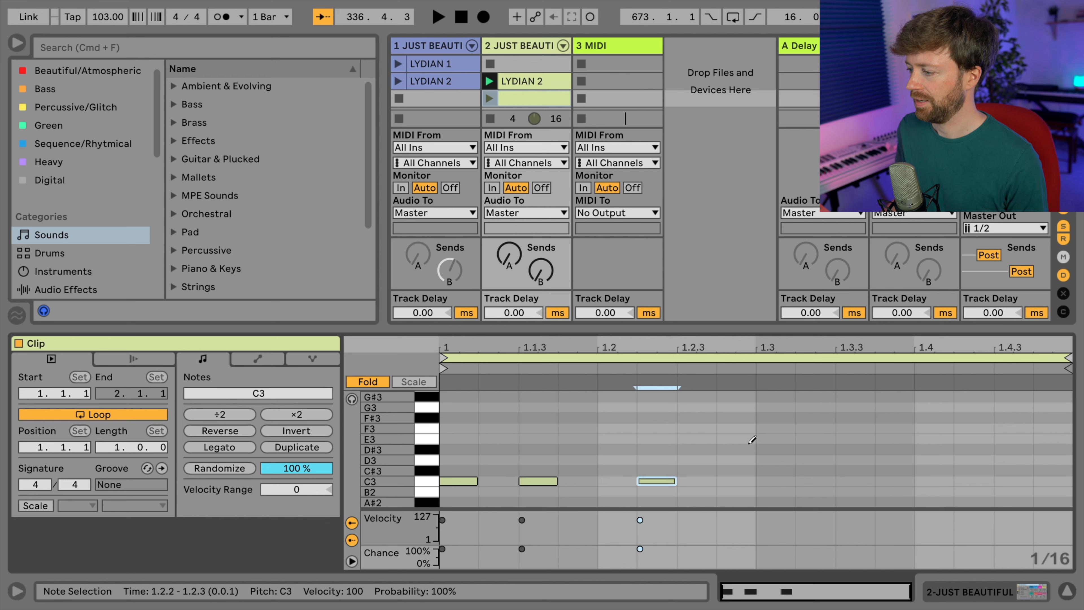
left_click(779, 405)
left_click(852, 406)
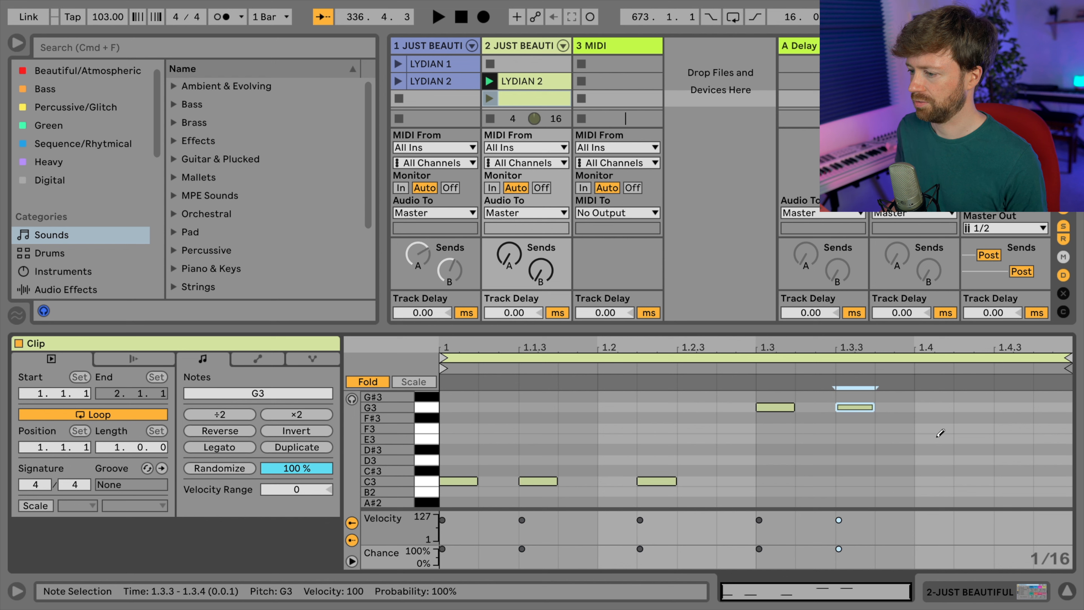
left_click(938, 448)
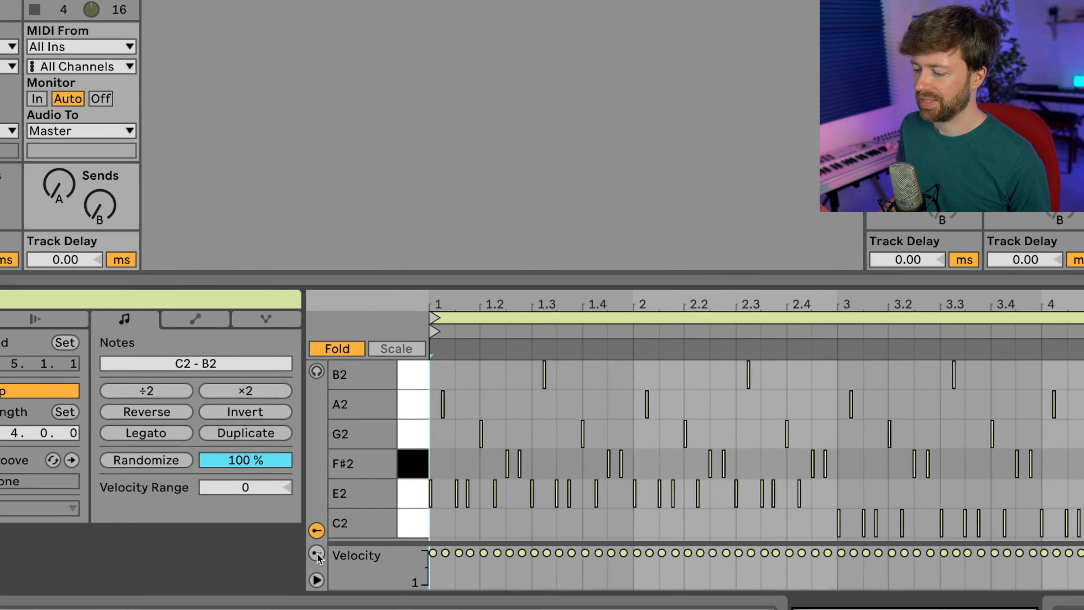
Show the Chance lane and try the first B2 note's chance at 0% and 50%, returning it to 100%.
left_click(340, 549)
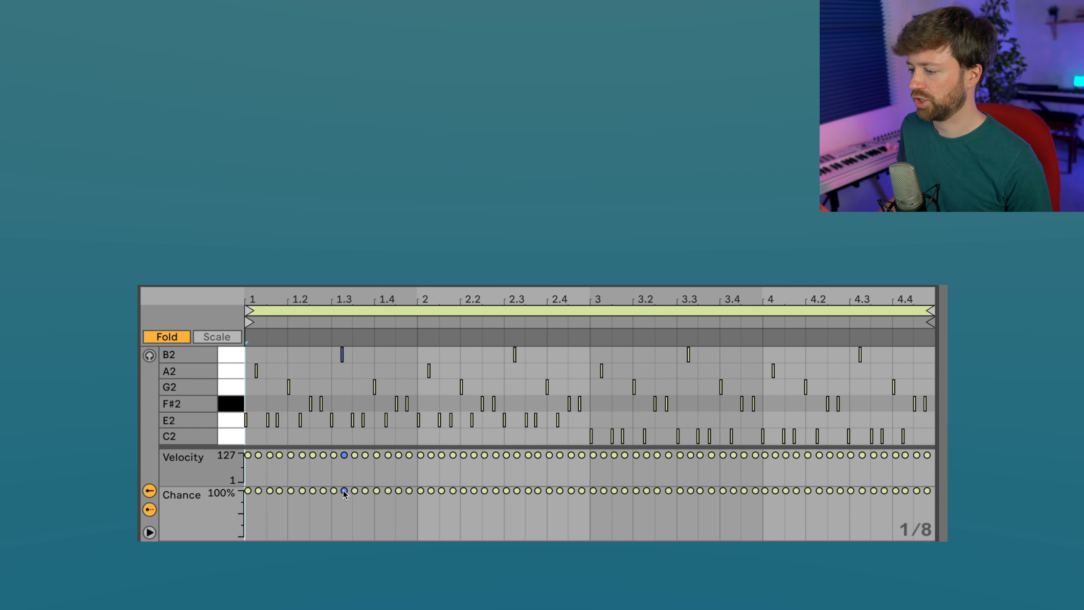
left_click_drag(344, 490, 344, 532)
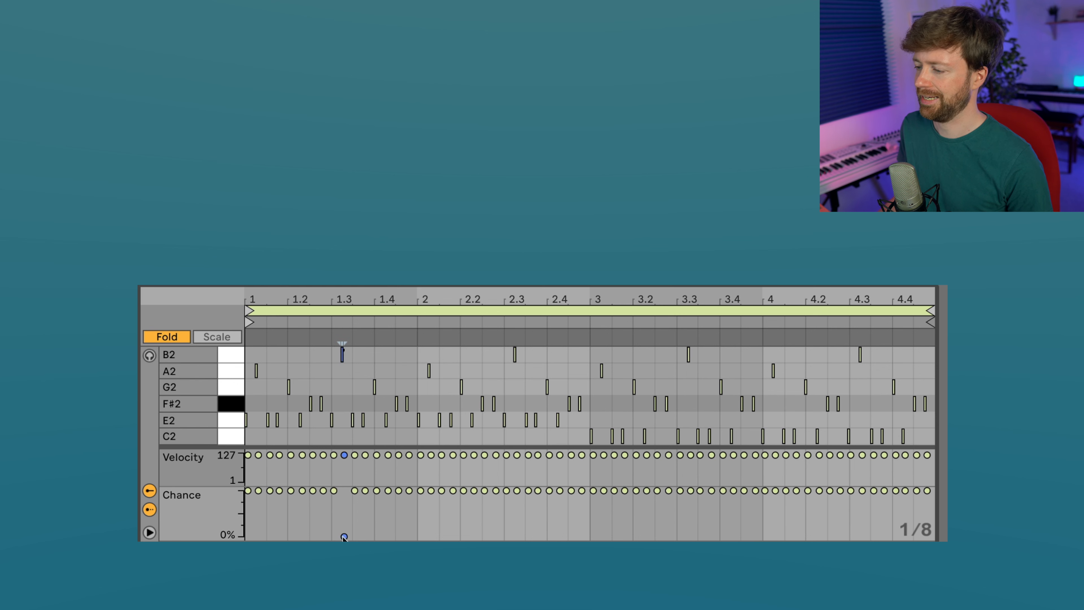
mouse_move(354, 534)
left_mouse_down()
mouse_move(354, 513)
mouse_move(345, 513)
left_mouse_up()
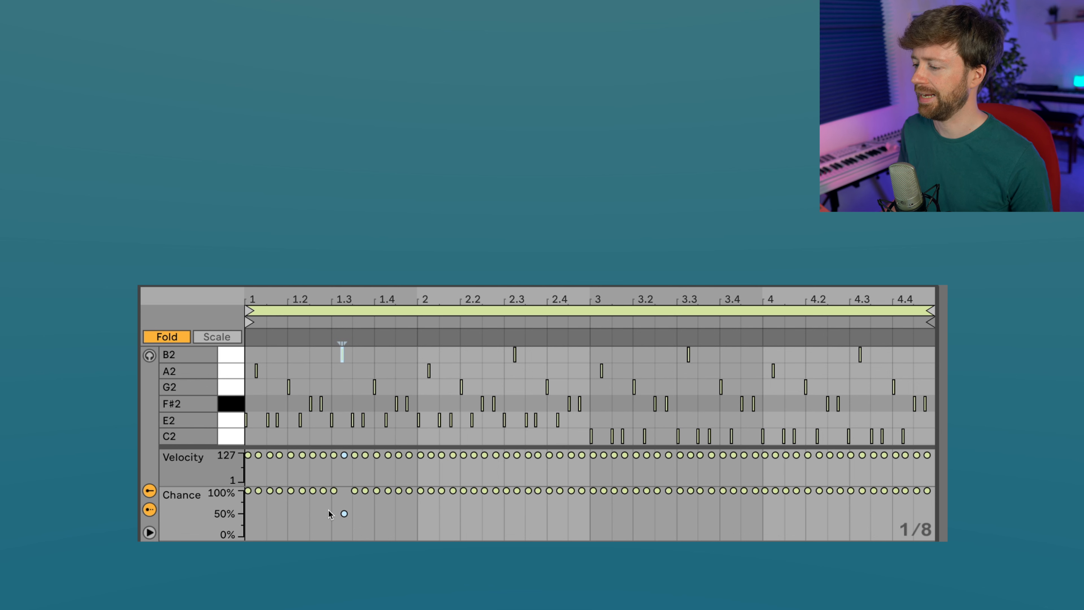
left_click_drag(344, 513, 344, 490)
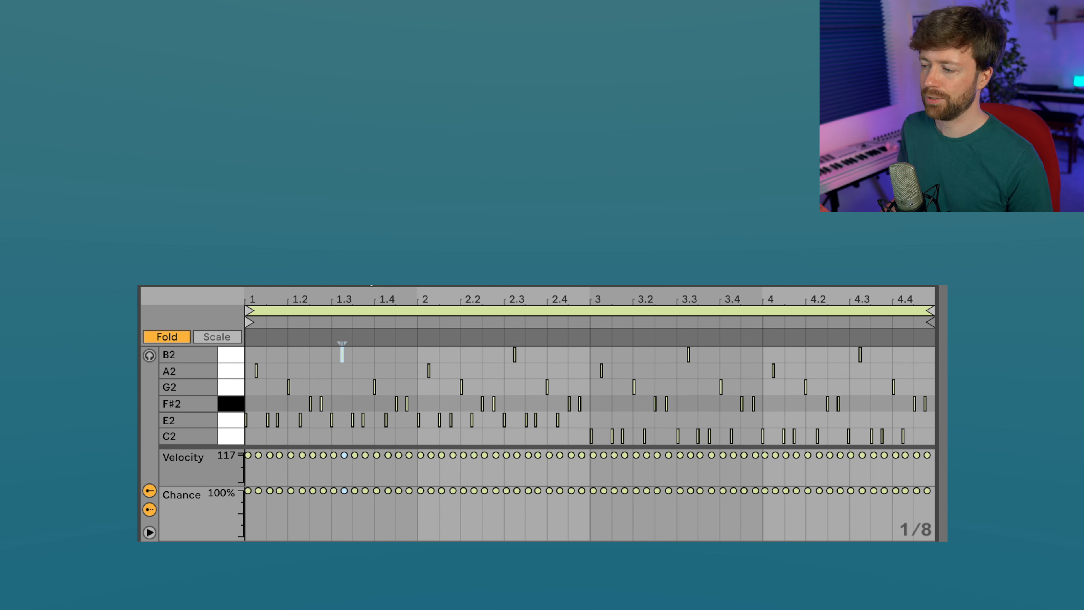
Select all E2 and C2 notes in an enlarged note editor, set their chance to 50%, and audition the clip.
left_click_drag(436, 282, 436, 211)
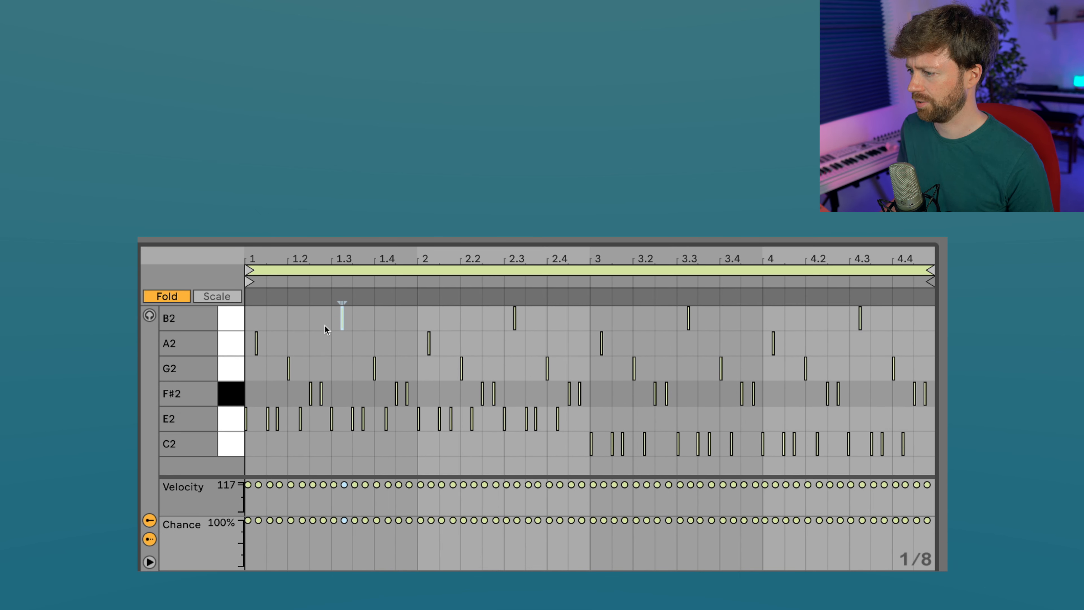
left_click_drag(248, 310, 225, 471)
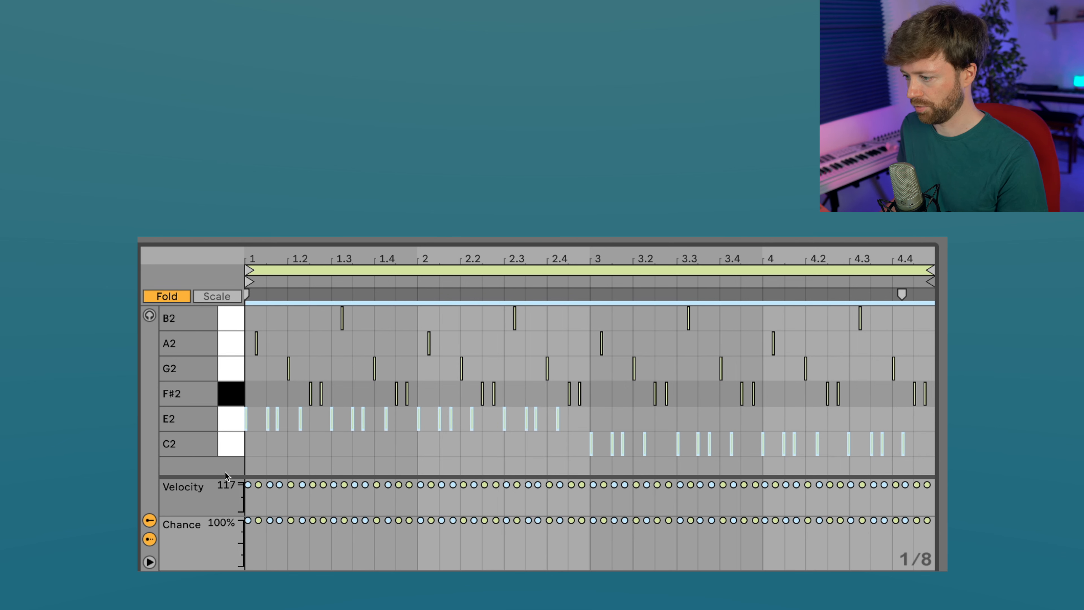
key("space")
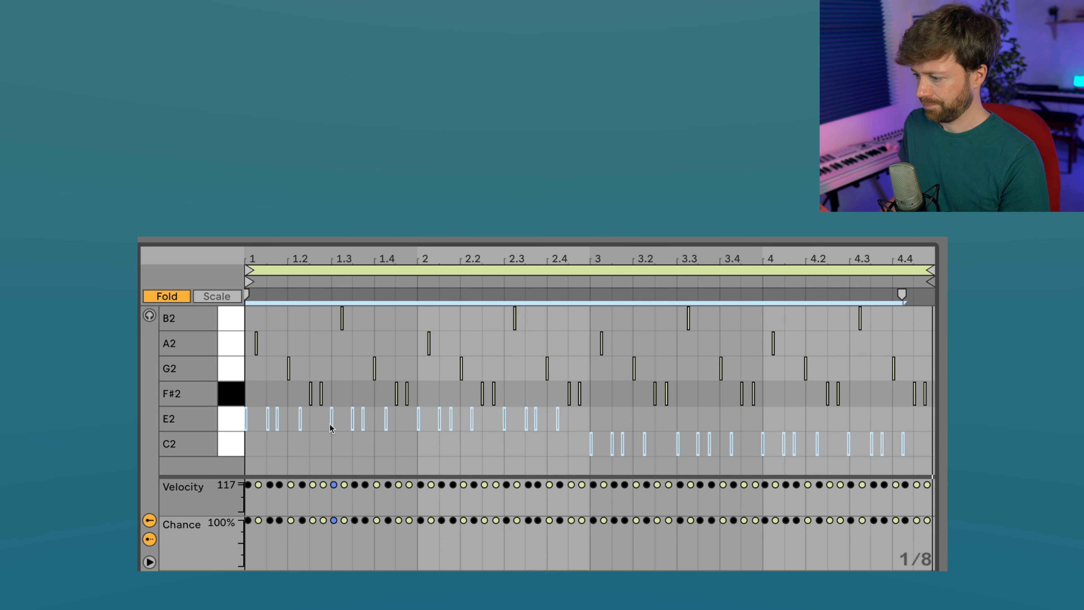
left_click(329, 424)
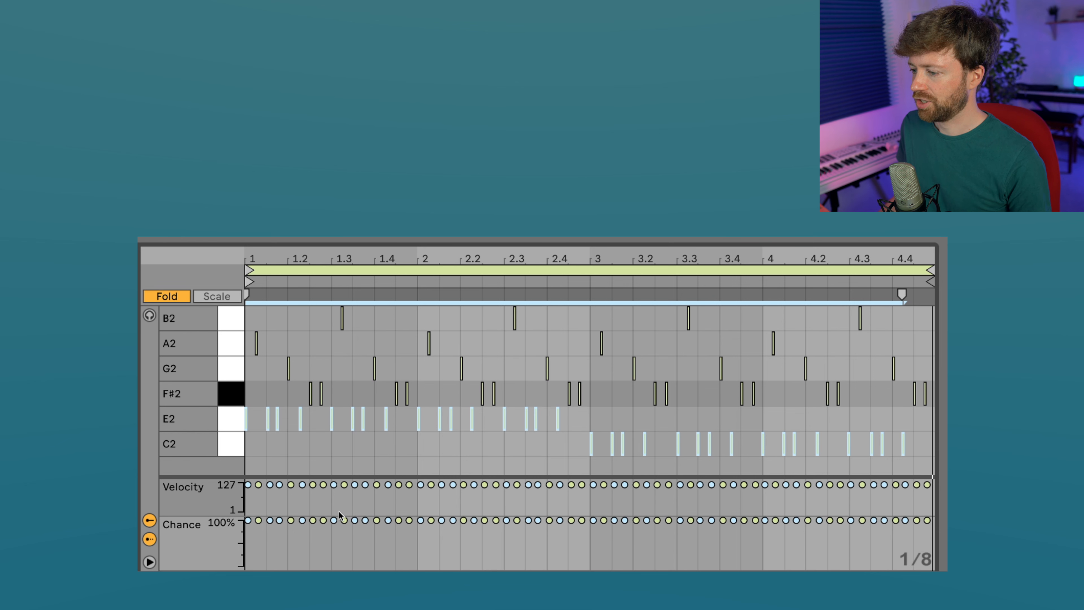
left_click_drag(334, 521, 334, 543)
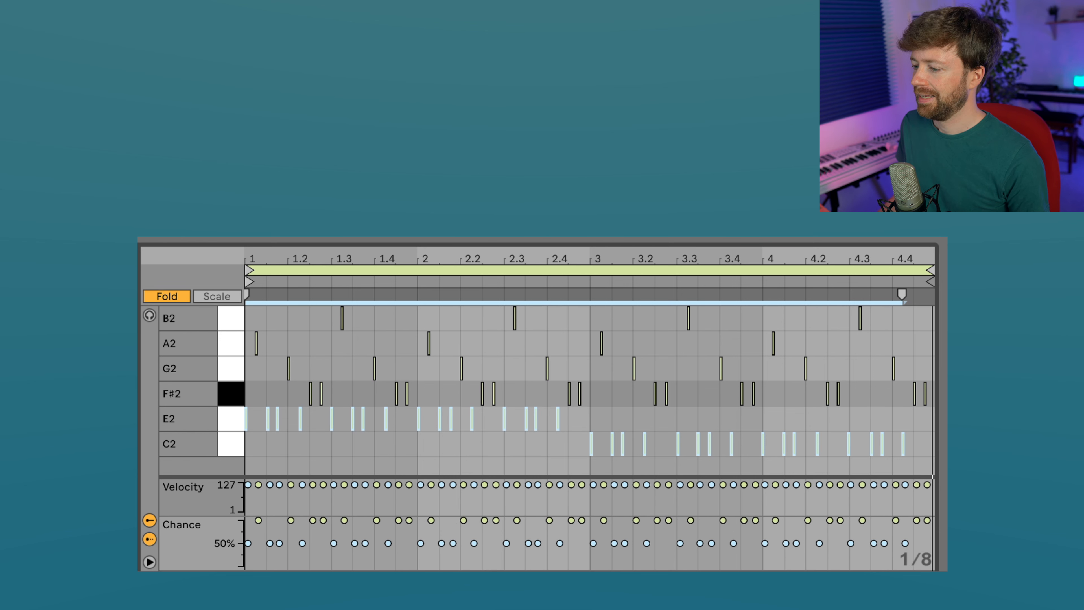
left_click(278, 397)
left_click(299, 406)
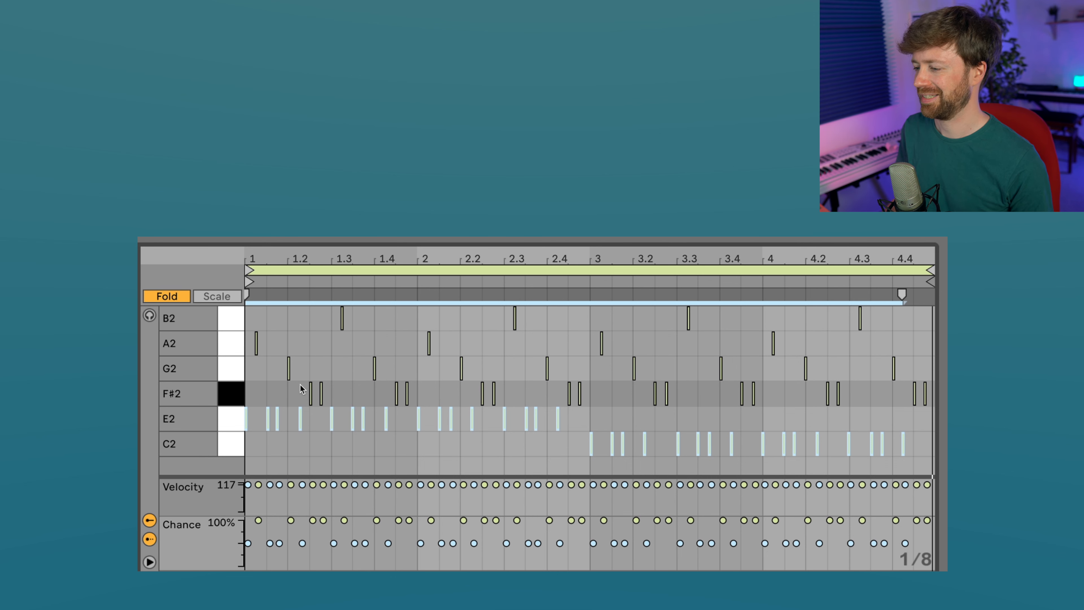
key("space")
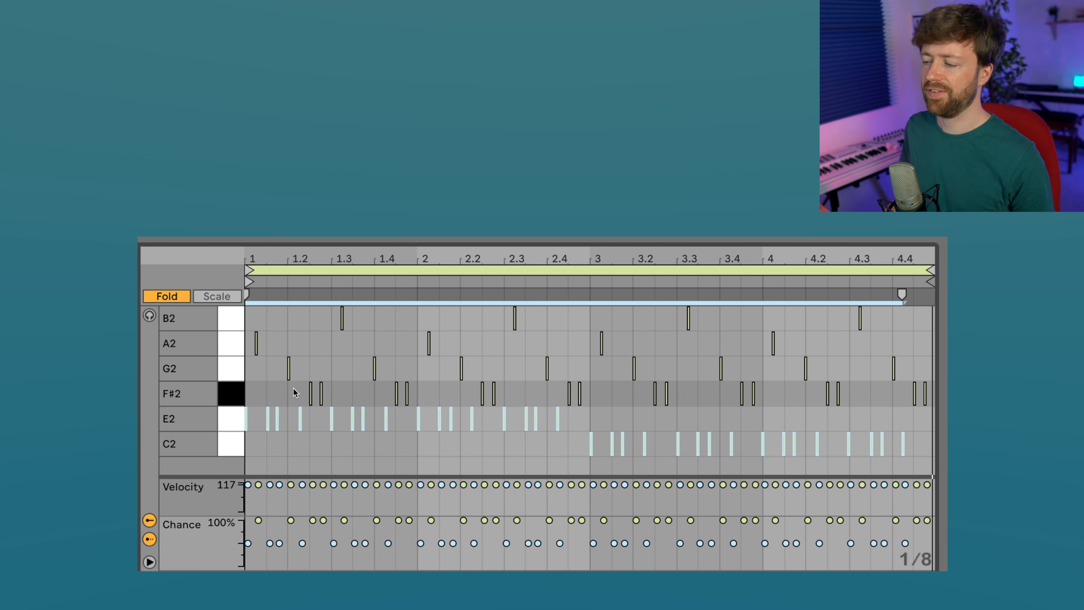
Select all F#2 notes across the clip and lower their chance to about 70%.
left_click_drag(290, 394, 931, 396)
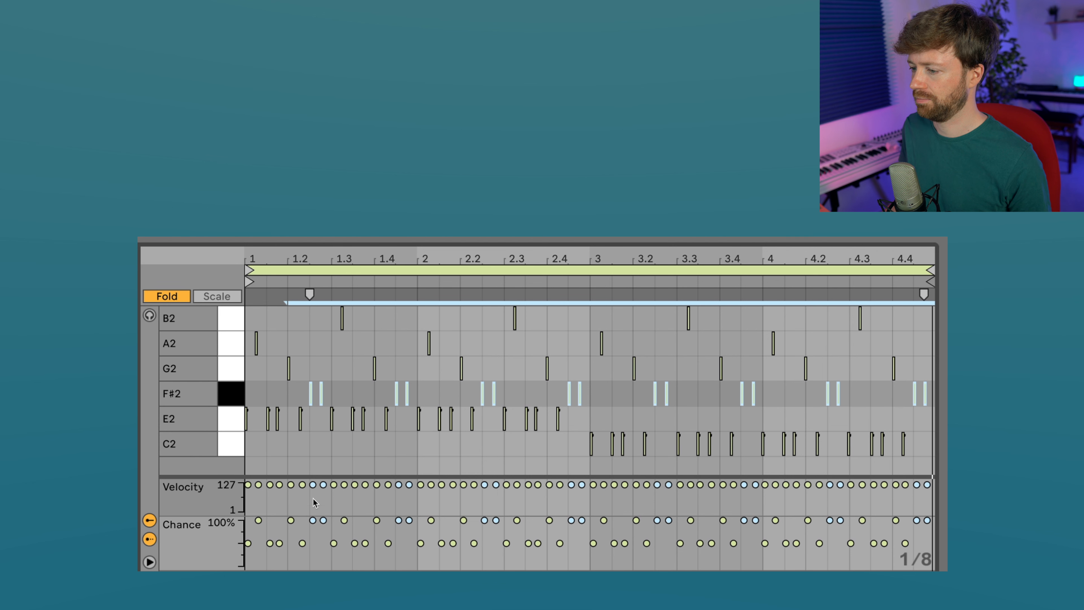
left_click_drag(316, 526, 312, 534)
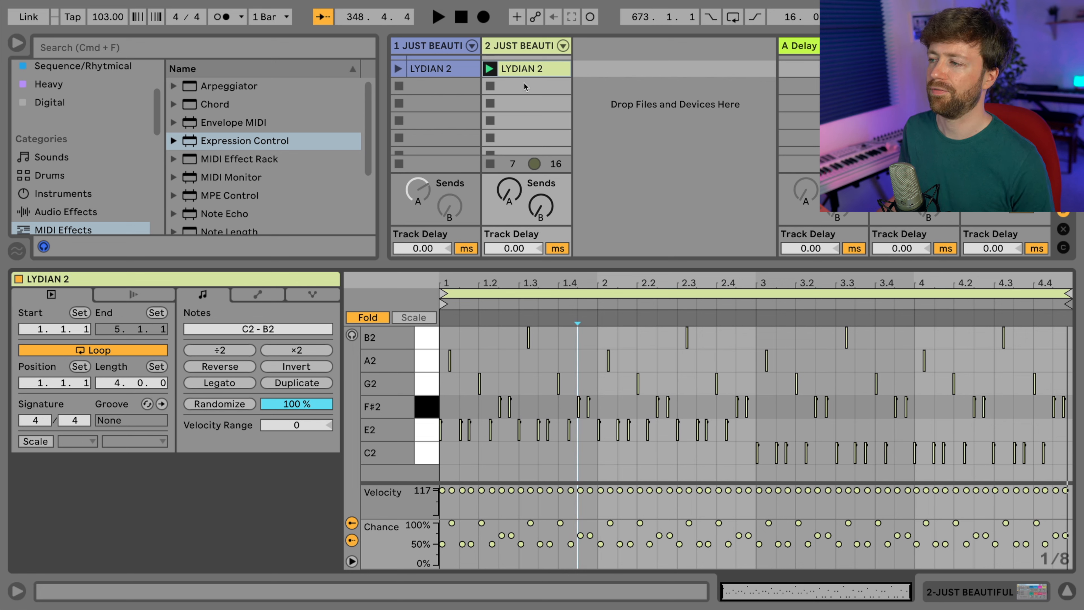
Add the Expression Control MIDI effect in front of the JUST BEAUTIFUL rack on track 2.
left_click(516, 49)
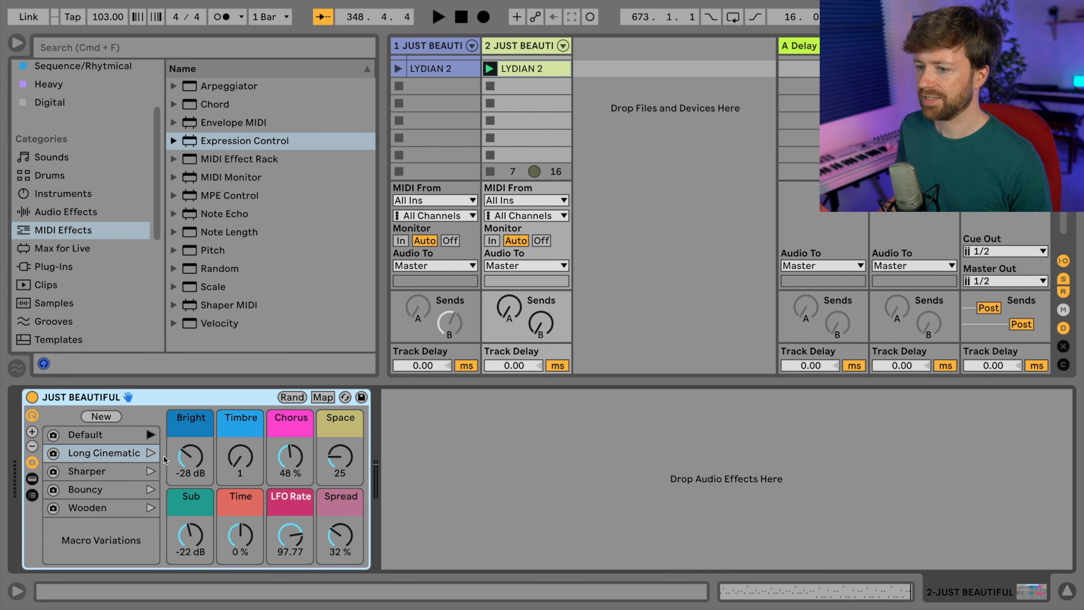
left_click(67, 231)
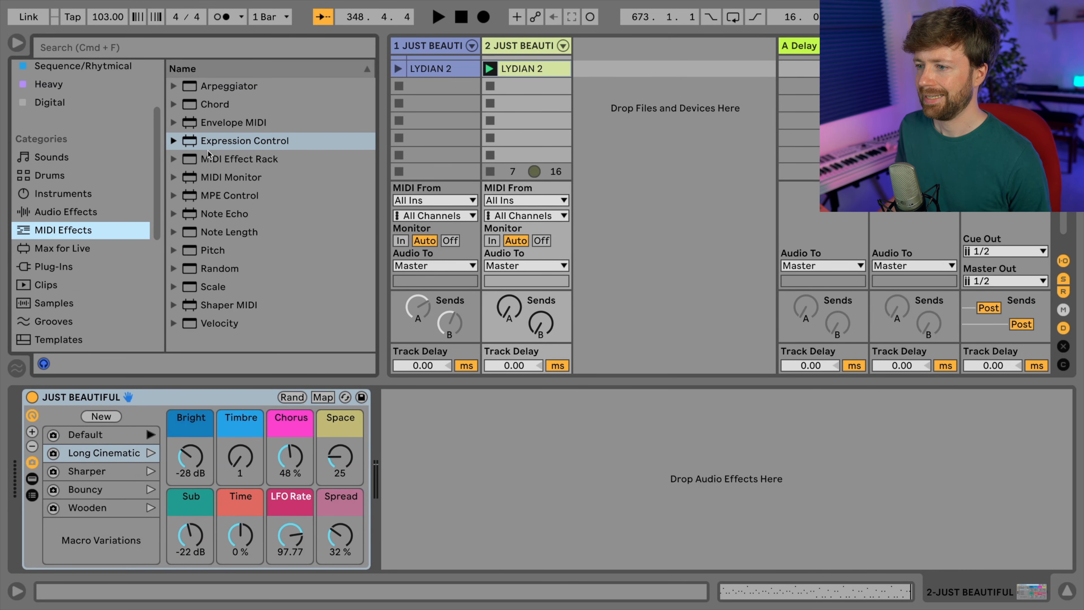
left_click(218, 145)
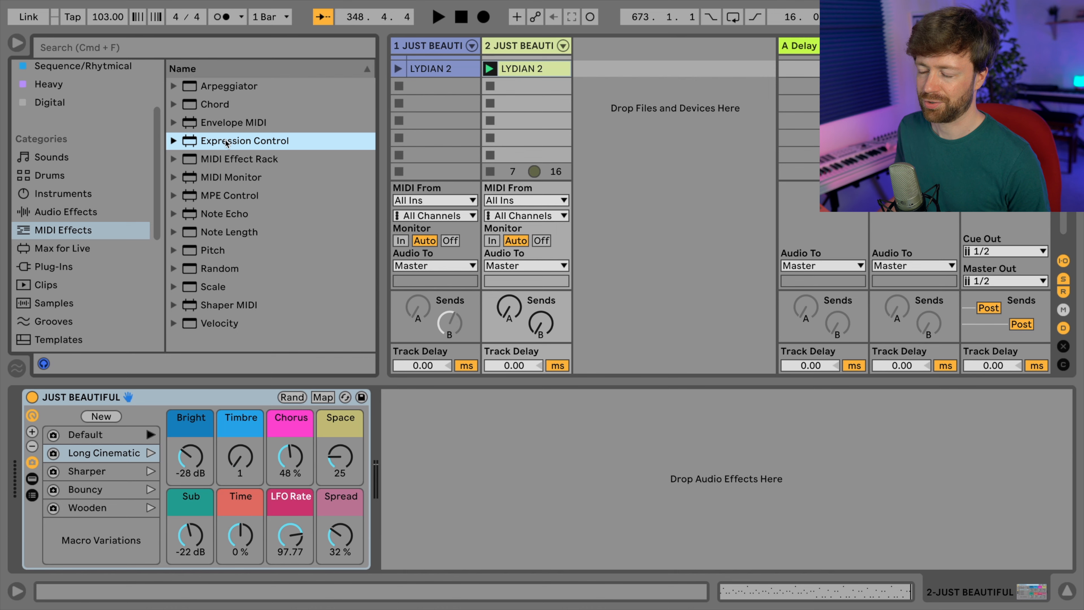
left_click_drag(229, 143, 82, 456)
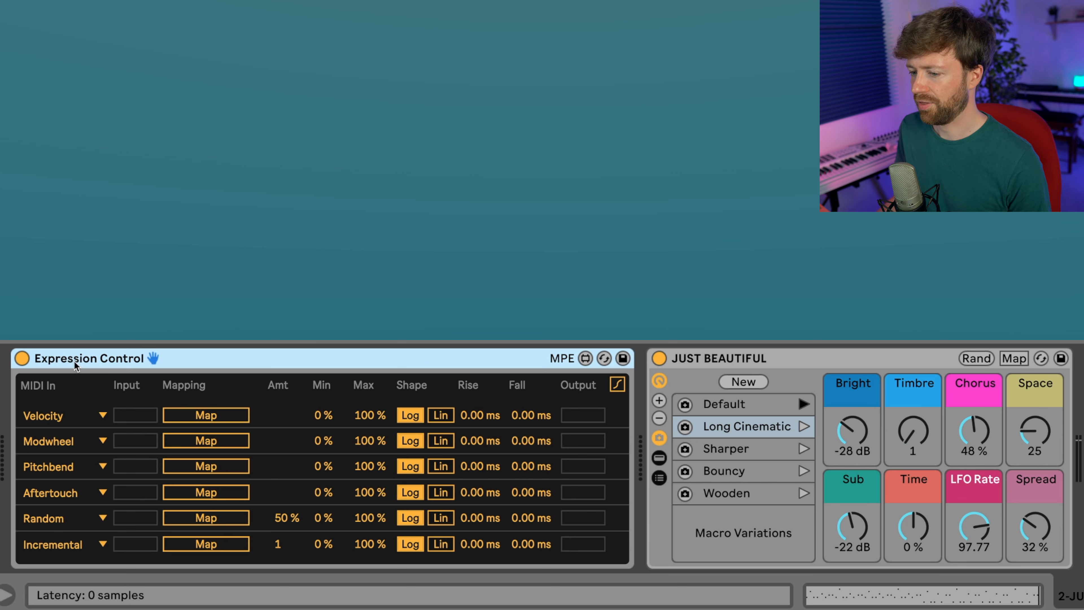
Change Expression Control's first source to Random and map it to the rack's Time macro.
left_click(69, 419)
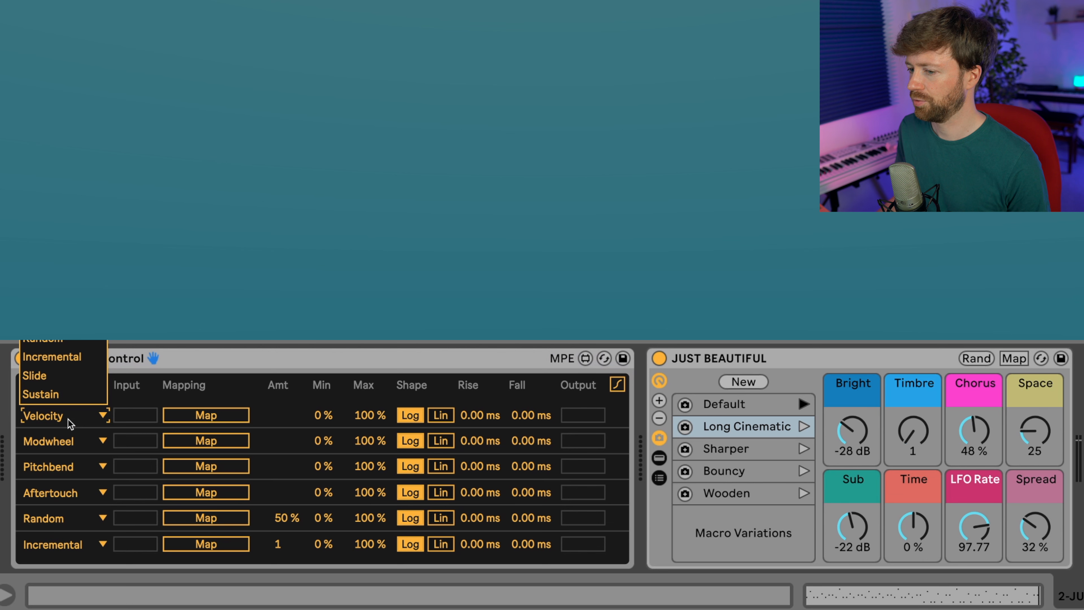
left_click(58, 340)
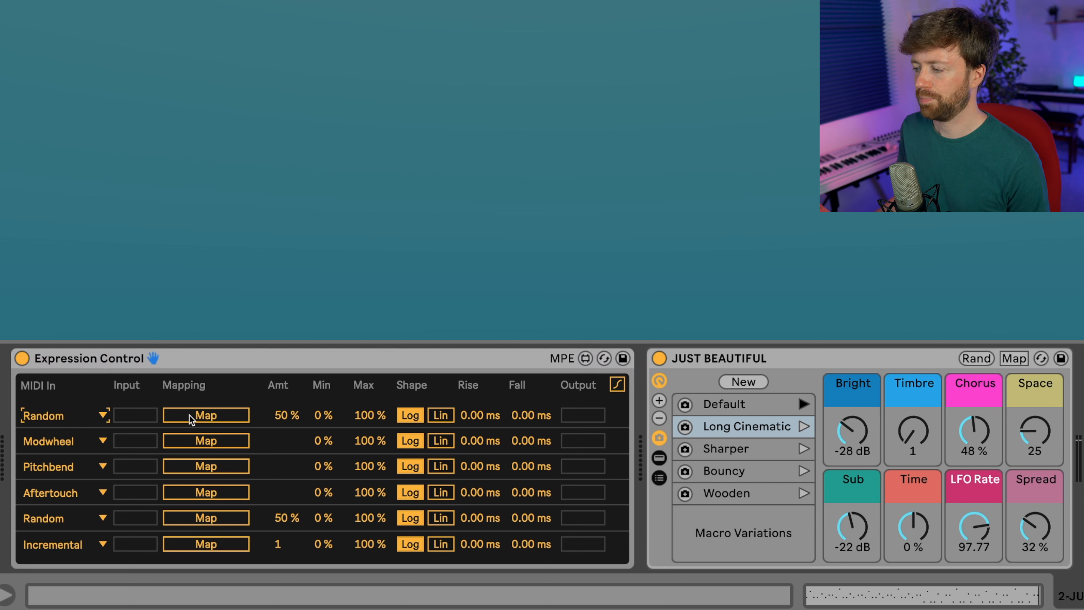
left_click(215, 416)
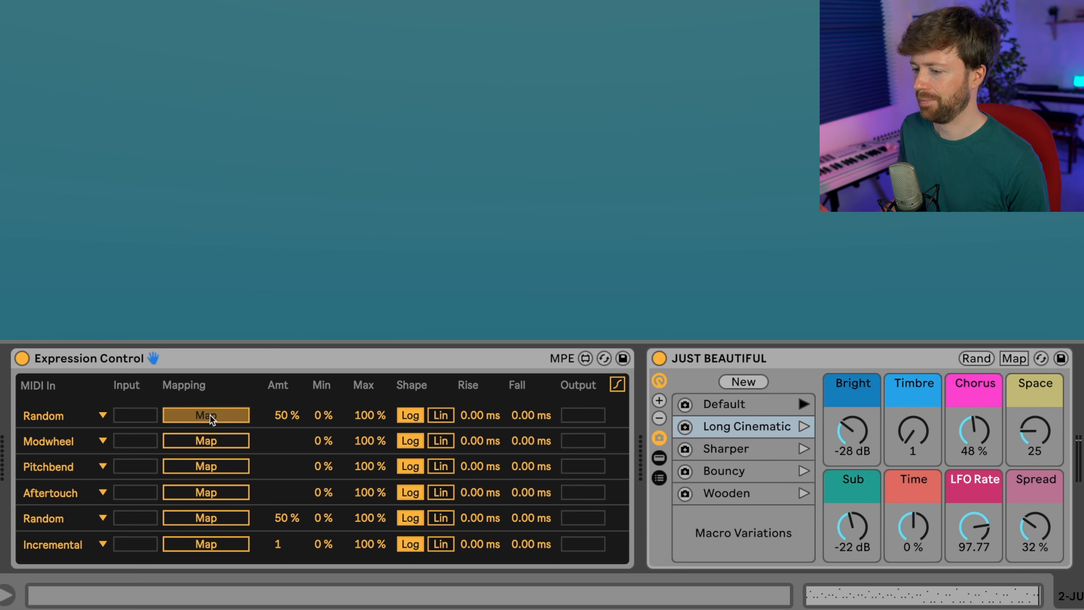
left_click(914, 545)
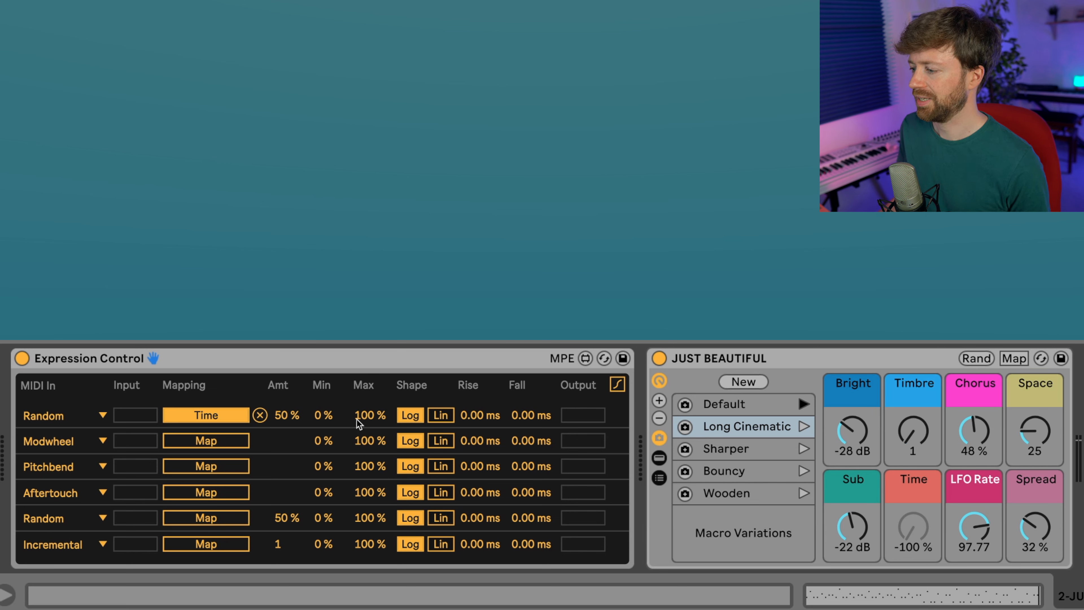
Play the clip and raise the amount of the Random source mapped to Time to 100%.
key("space")
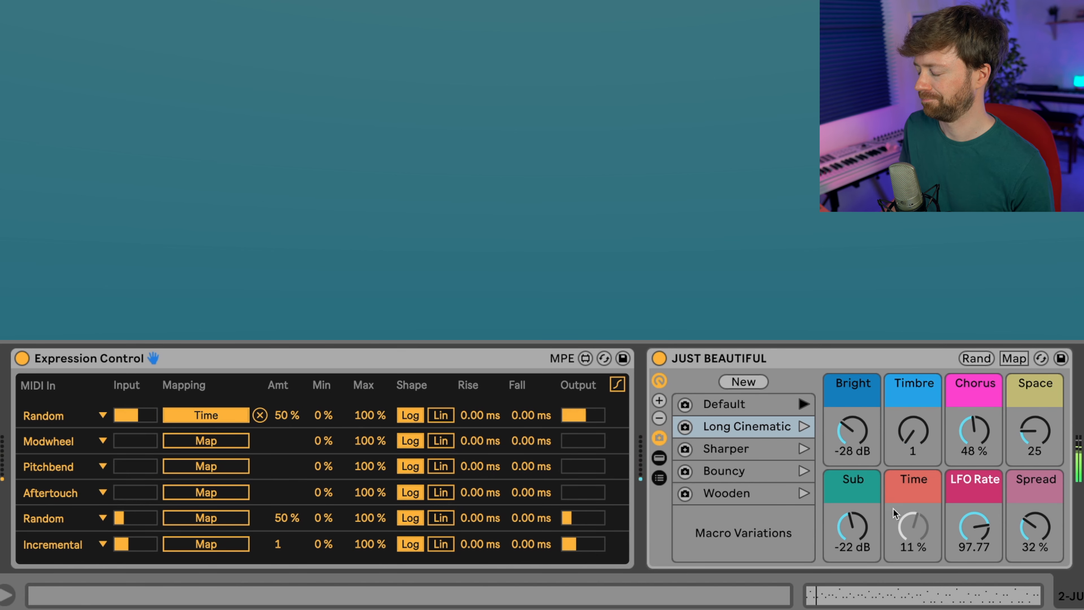
left_click_drag(282, 414, 282, 367)
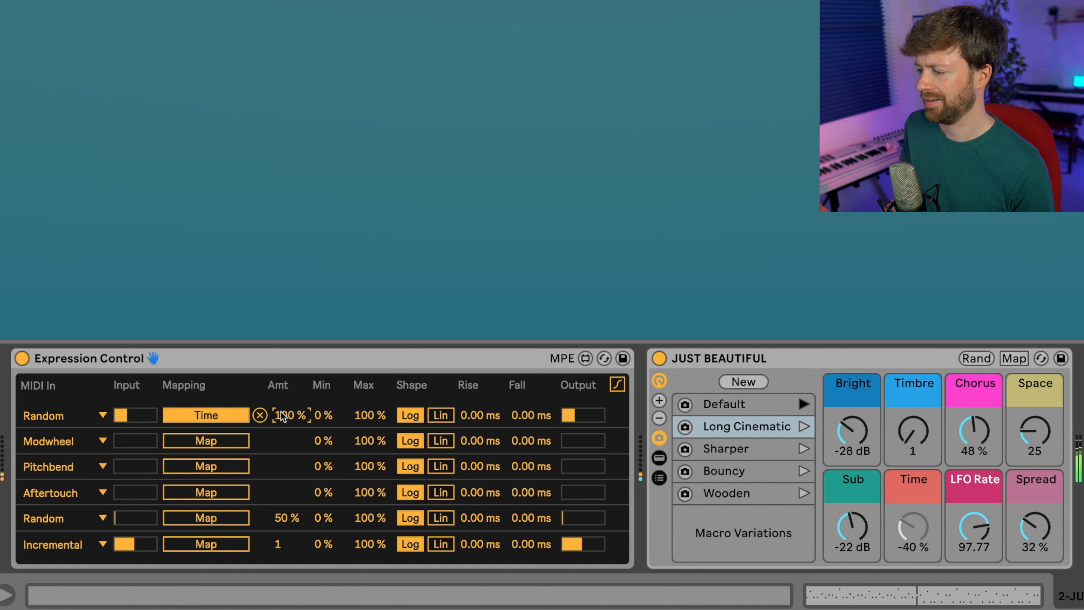
Set the Random source mapped to Time to an amount of 25%, a minimum of 41% and a maximum of 92%.
left_click_drag(281, 414, 281, 463)
left_click(317, 415)
left_click_drag(322, 415, 323, 394)
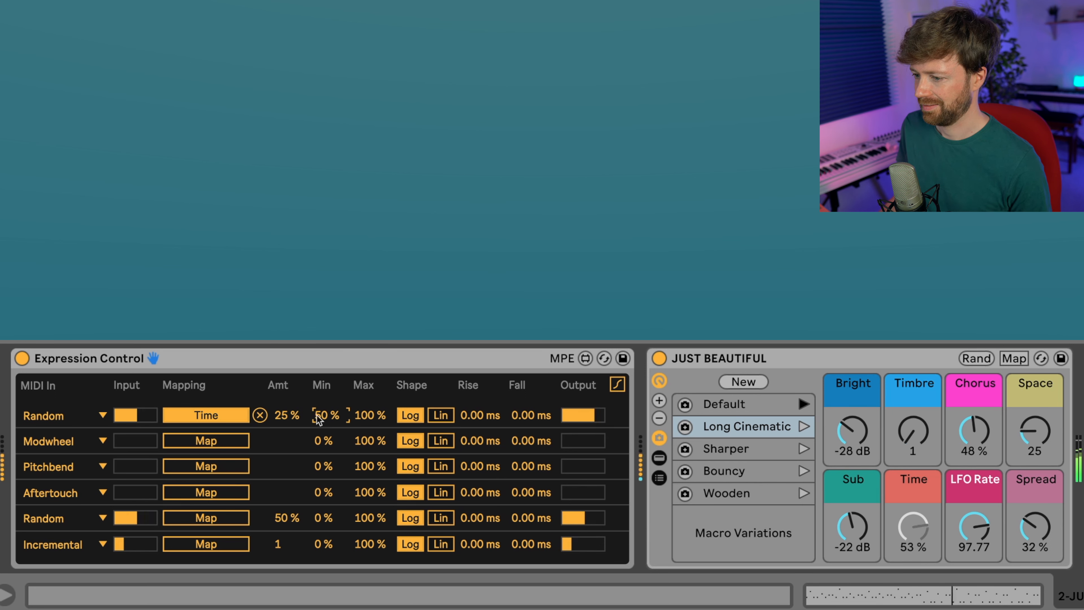
left_click_drag(381, 416, 381, 425)
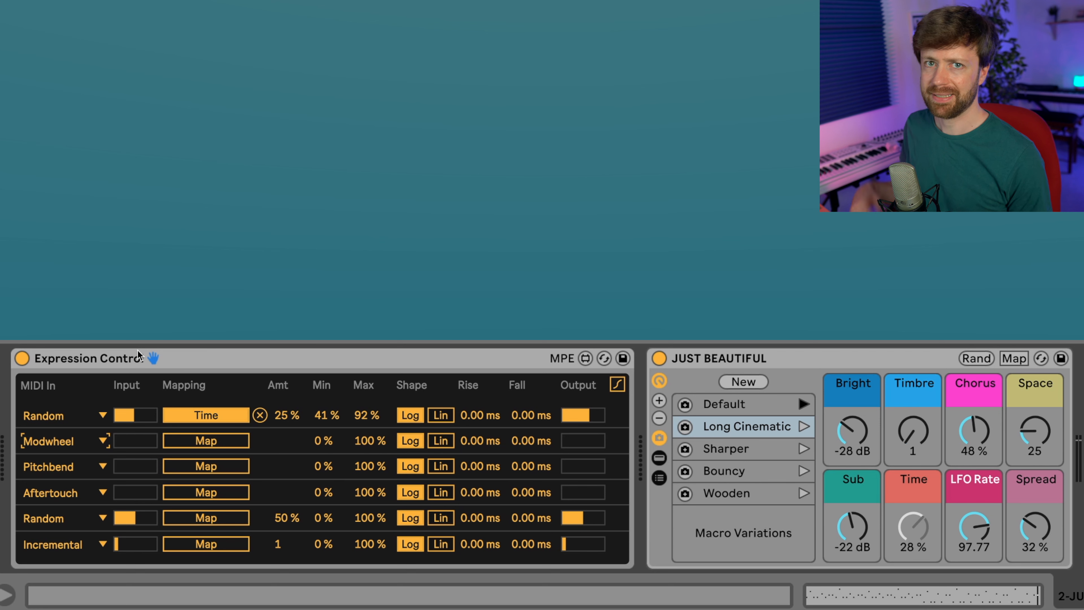
Change Expression Control's second source from Modwheel to Random and map it to the rack's Bright macro.
left_click(69, 441)
left_click(47, 367)
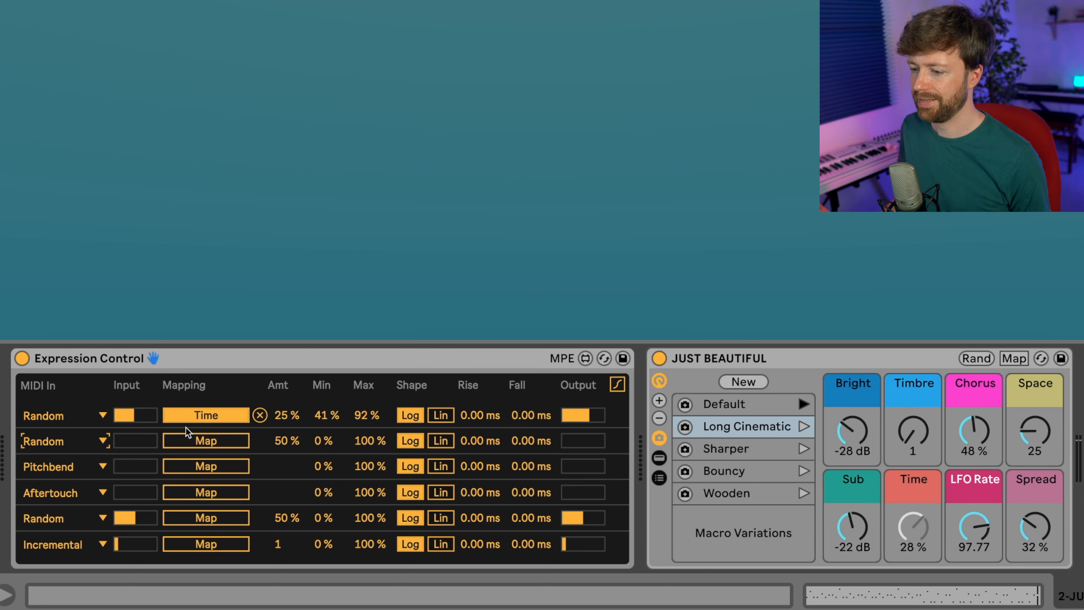
left_click(190, 441)
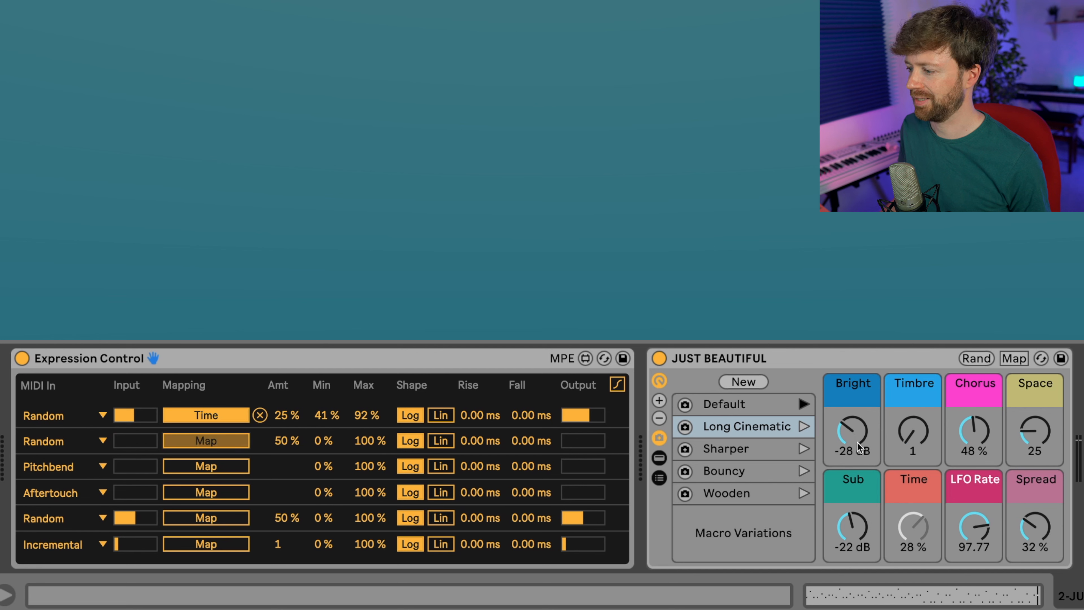
left_click(848, 438)
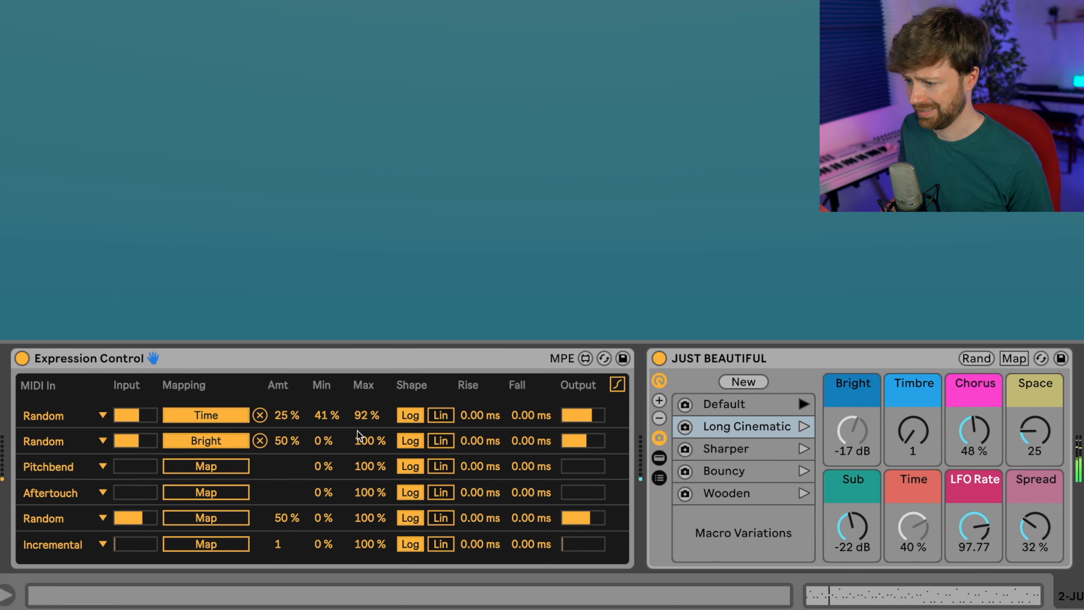
Set the Random source mapped to Bright to an amount of 30%, a minimum of 25% and a maximum of 54%.
left_click_drag(376, 444, 376, 469)
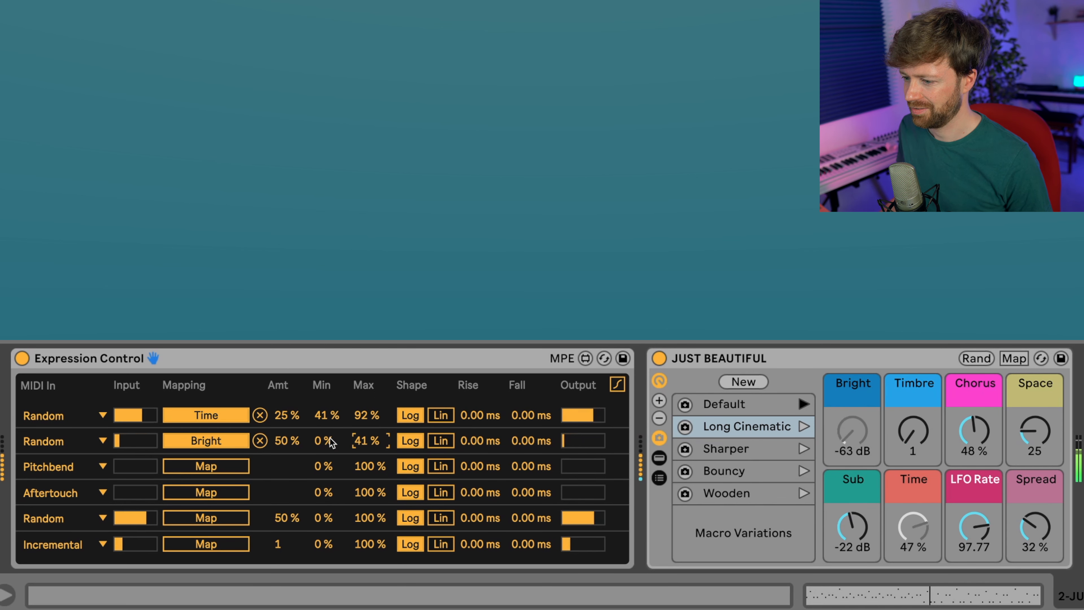
left_click_drag(296, 440, 367, 435)
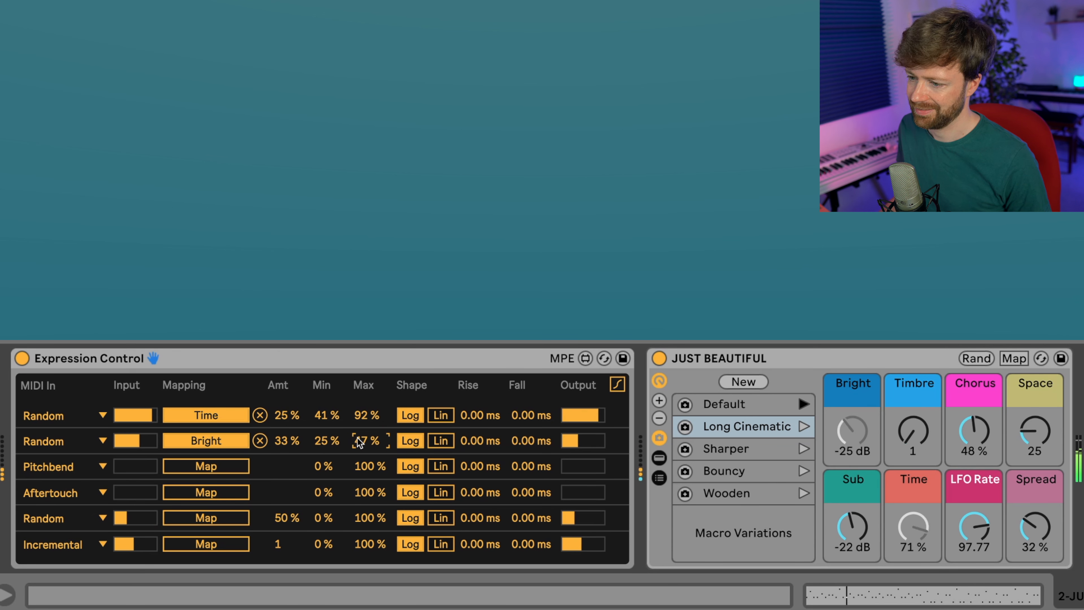
left_click_drag(278, 444, 279, 446)
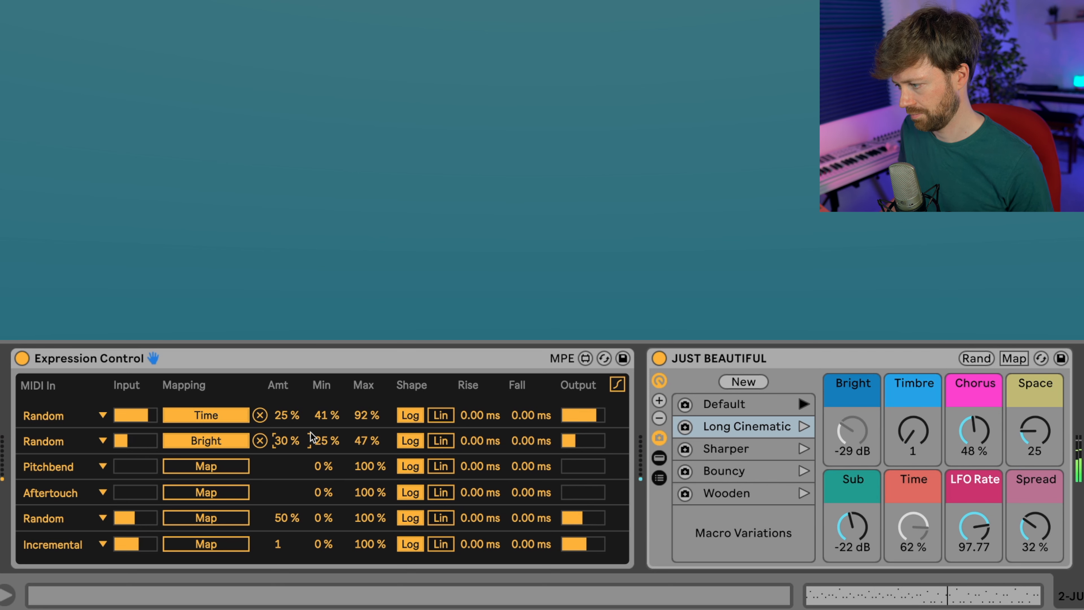
left_click_drag(367, 446, 369, 442)
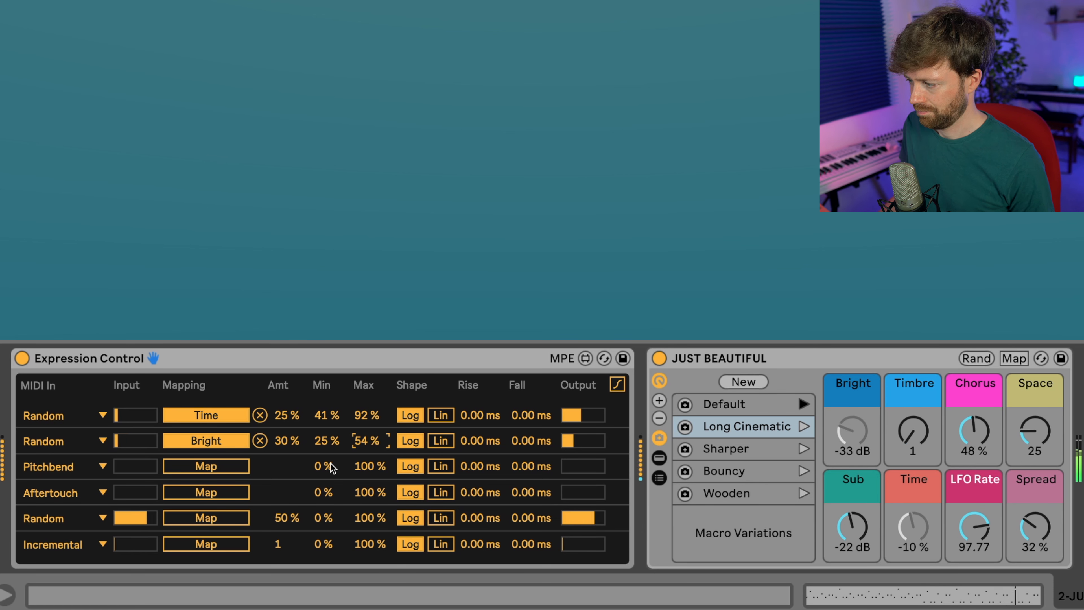
Change Expression Control's third source from Pitchbend to Random and map it to the rack's Timbre macro.
left_click(99, 468)
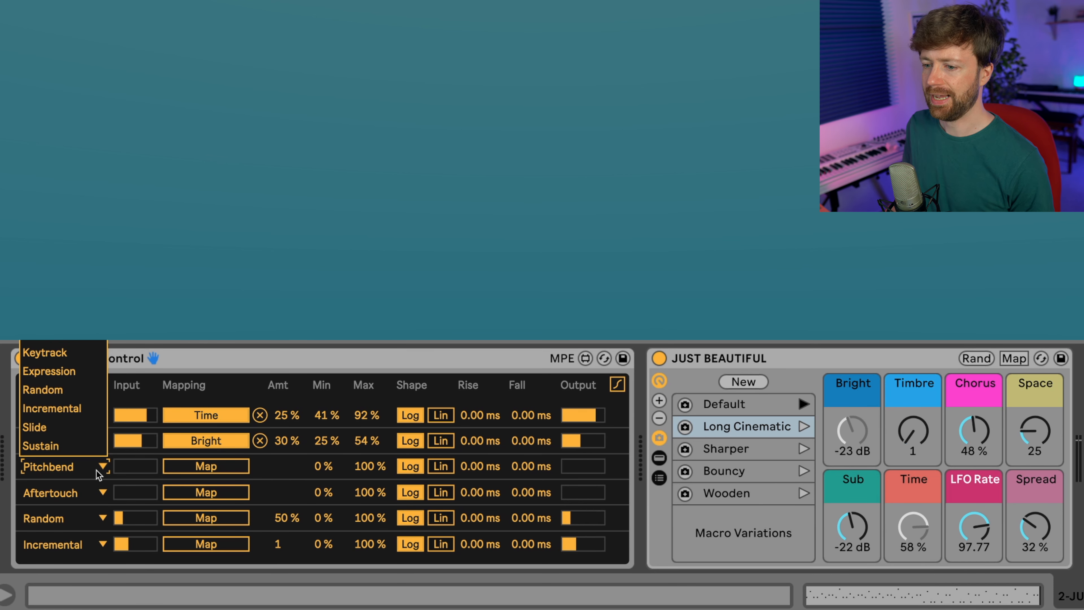
left_click(64, 392)
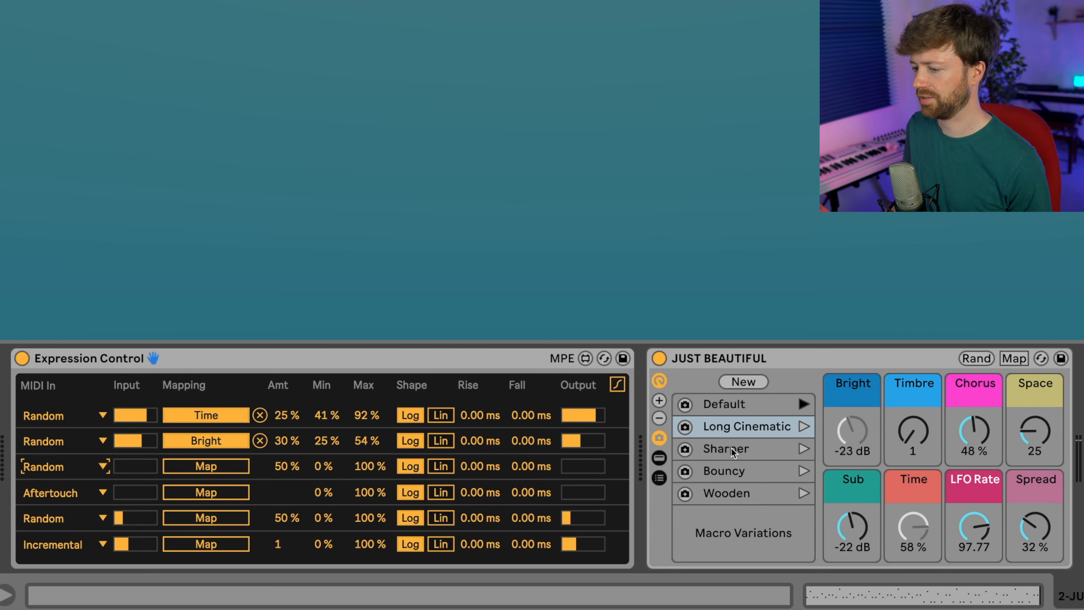
left_click(245, 467)
left_click(916, 440)
Set the Random source mapped to Timbre to an amount of 37%, a minimum of 5% and a maximum of 10%.
left_click_drag(370, 463, 370, 483)
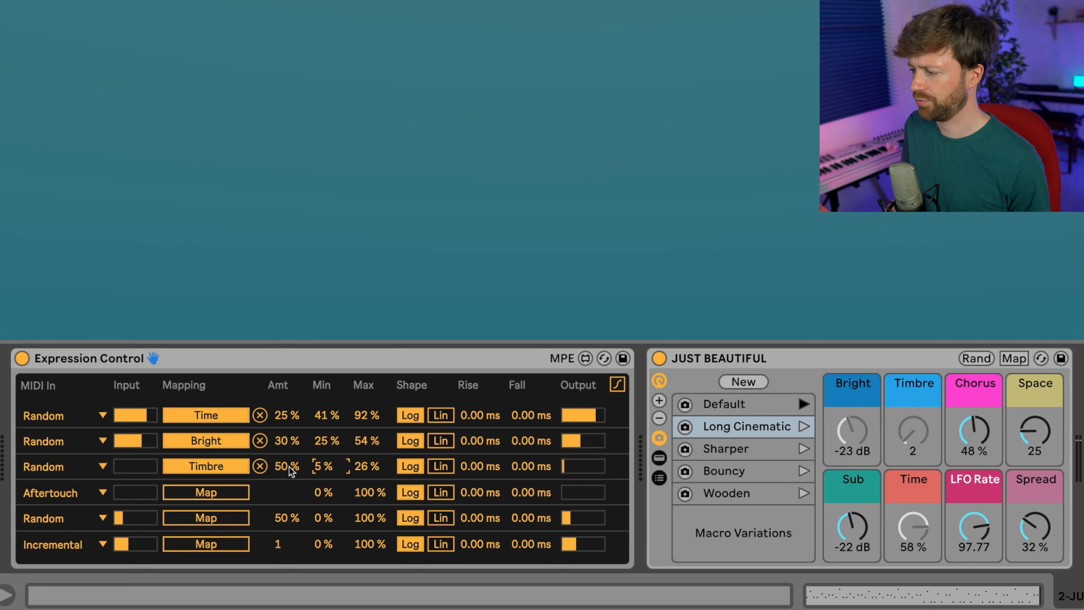
left_click_drag(288, 467, 288, 482)
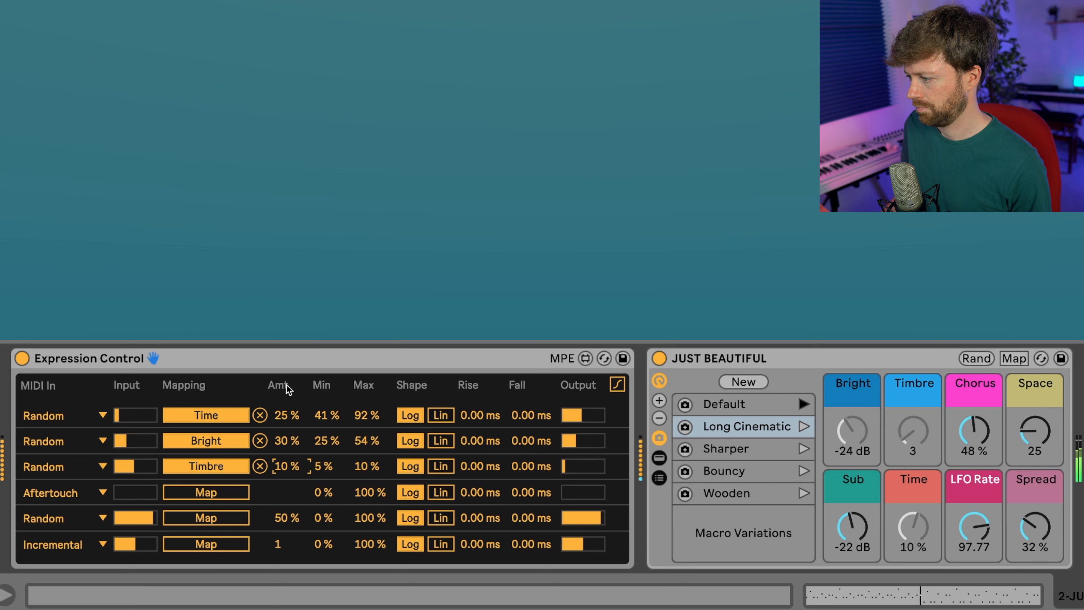
left_click_drag(279, 467, 280, 458)
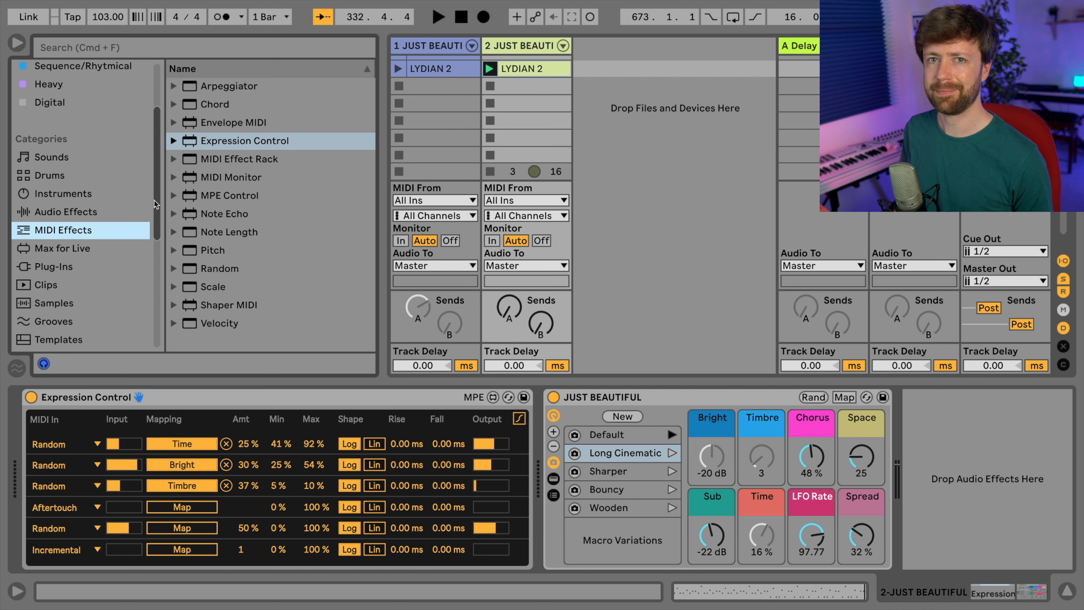
Add the LFO modulator from the audio effects after the JUST BEAUTIFUL rack on track 2.
left_click(89, 216)
left_click(174, 159)
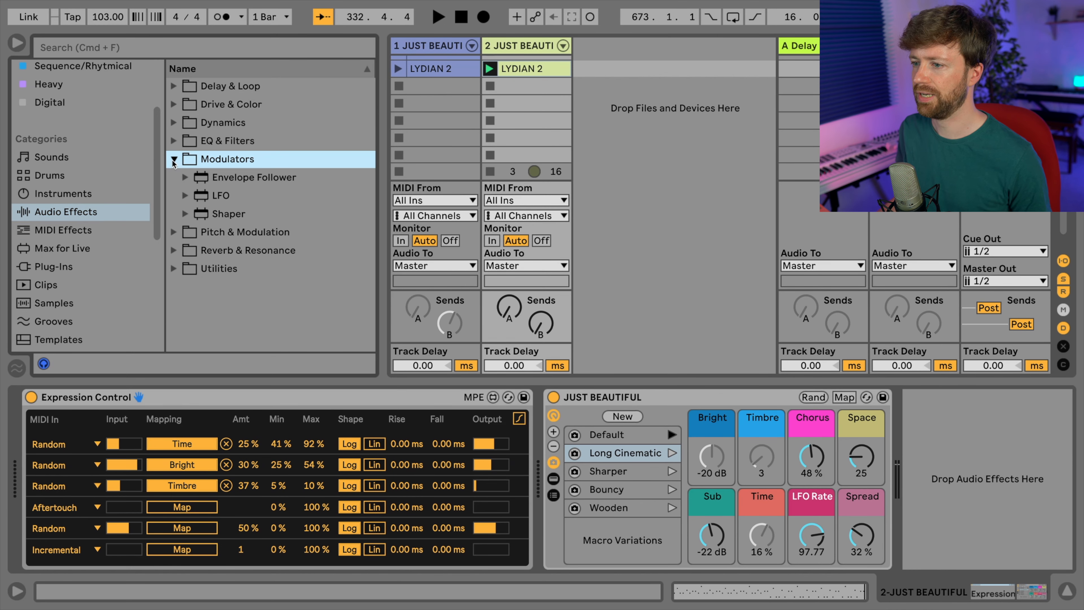
left_click_drag(221, 195, 923, 466)
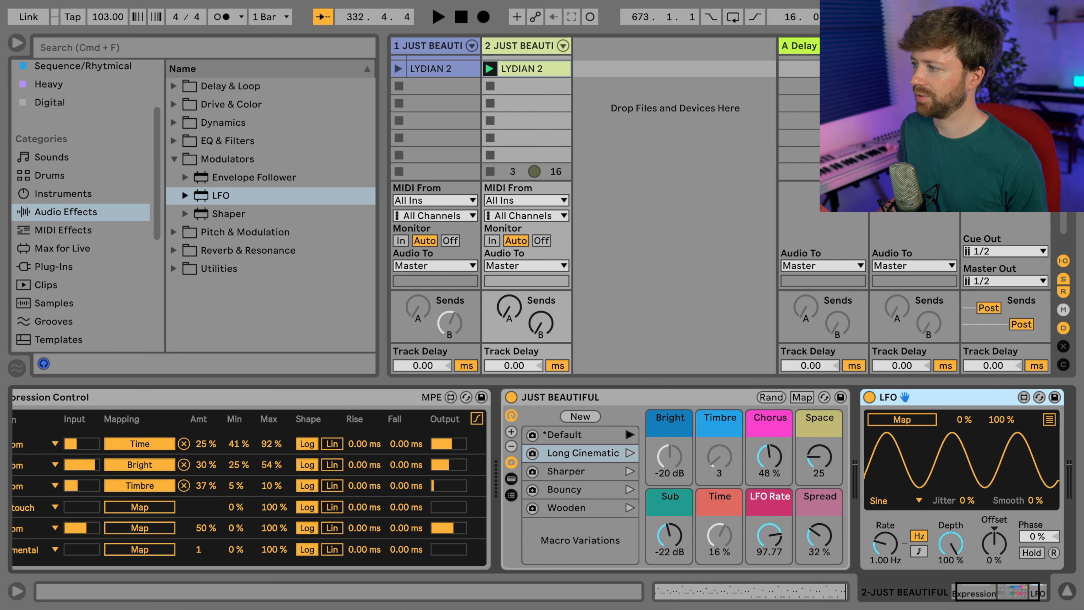
Examine the device on the A Delay return track and return to the device chain of track 2.
left_click(813, 46)
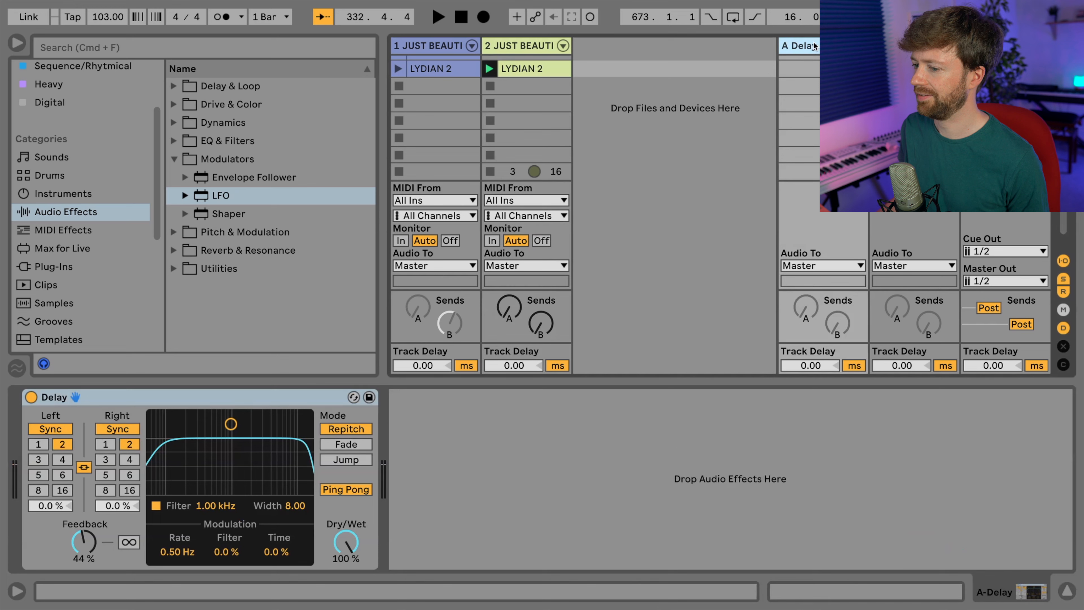
left_click(517, 66)
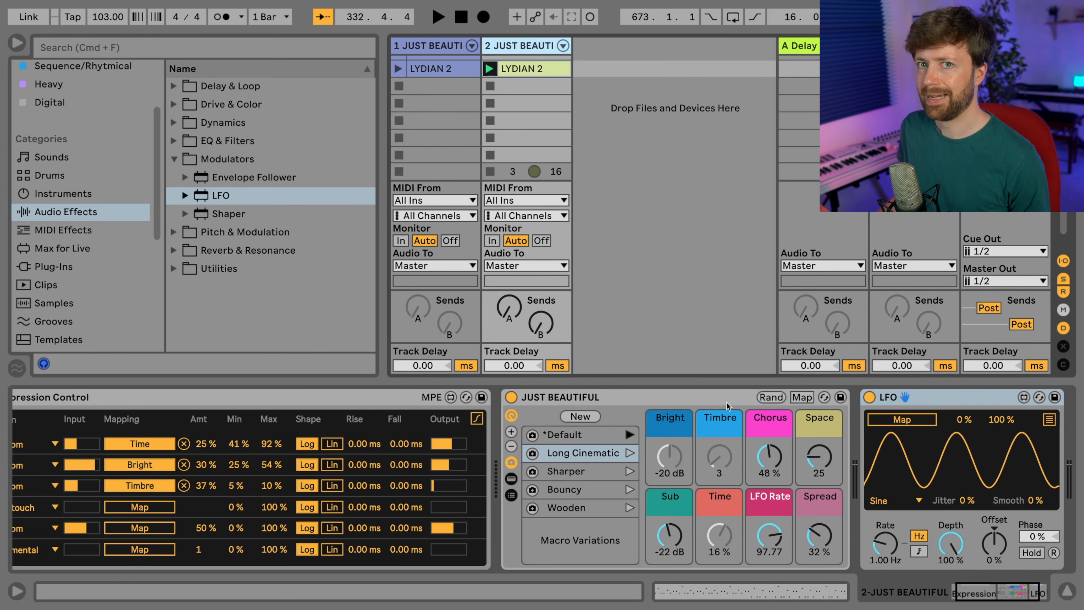
double_click(812, 46)
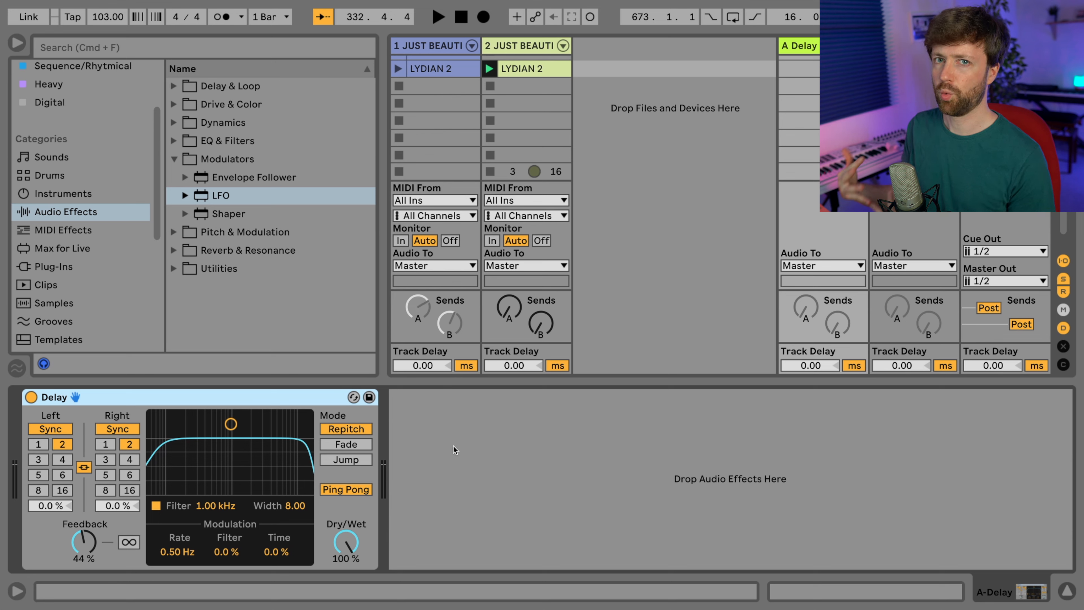
left_click(528, 47)
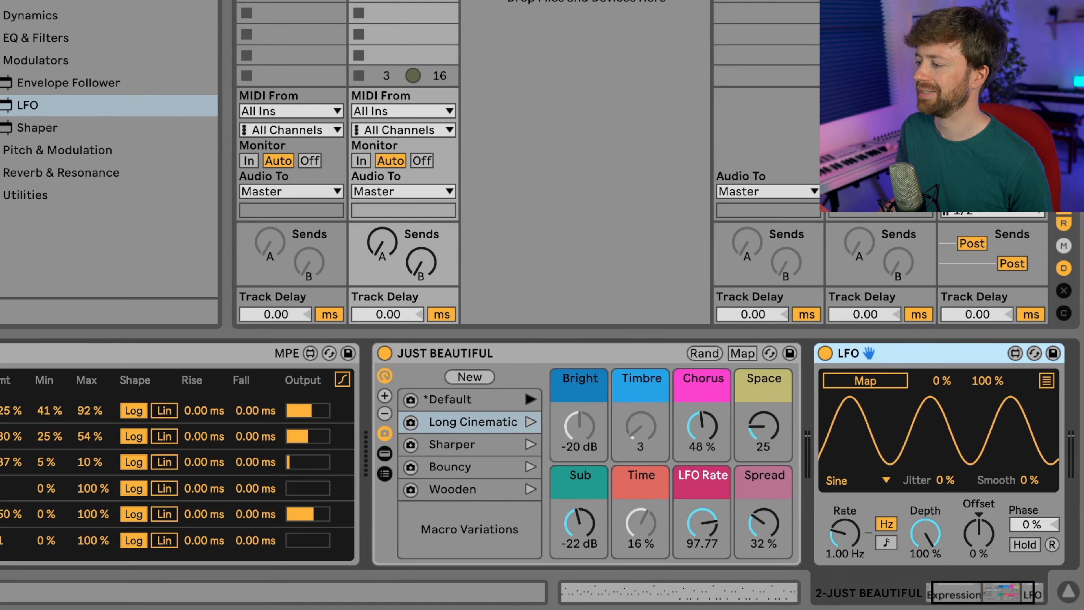
Set the LFO's waveform to Bin and map it to Send A on track 2.
left_click(862, 481)
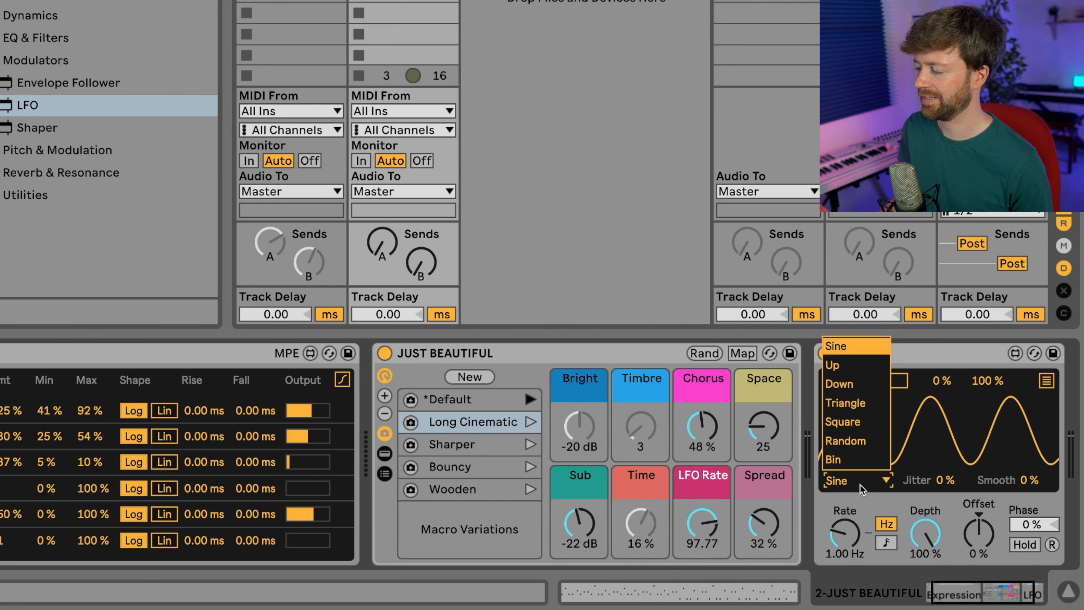
left_click(858, 459)
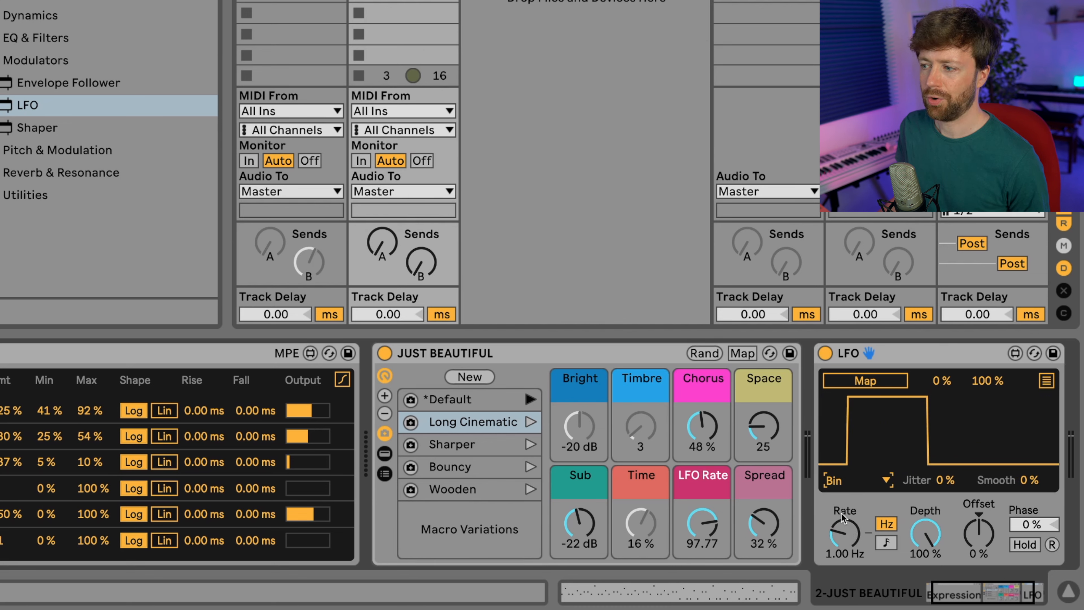
left_click(862, 382)
left_click(383, 244)
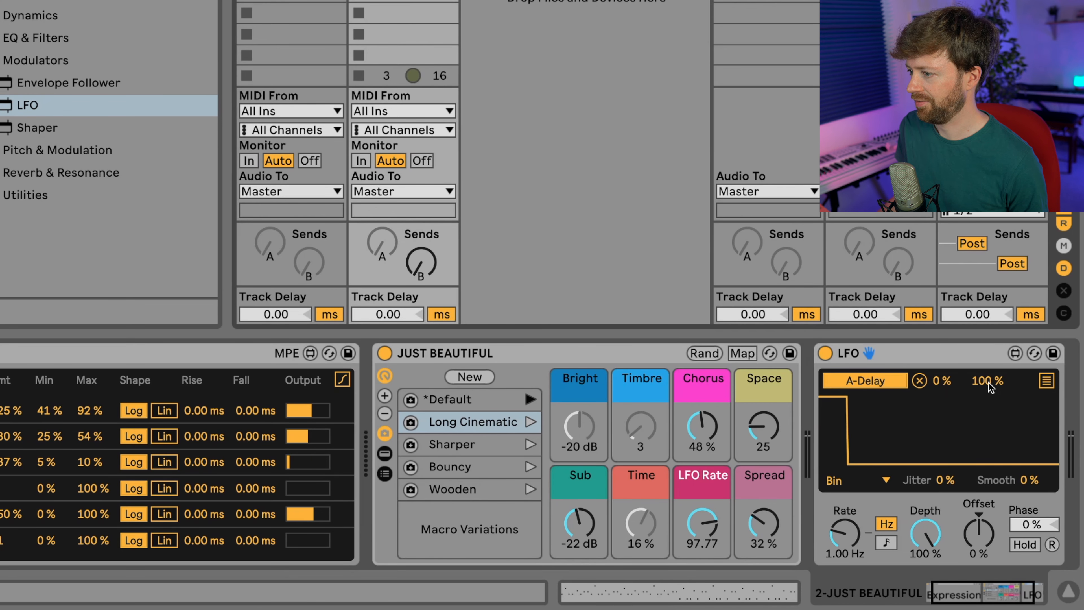
Limit the LFO's Send A mapping to a maximum of 76% and set its rate to 12.0 Hz during playback.
left_click_drag(987, 383, 987, 403)
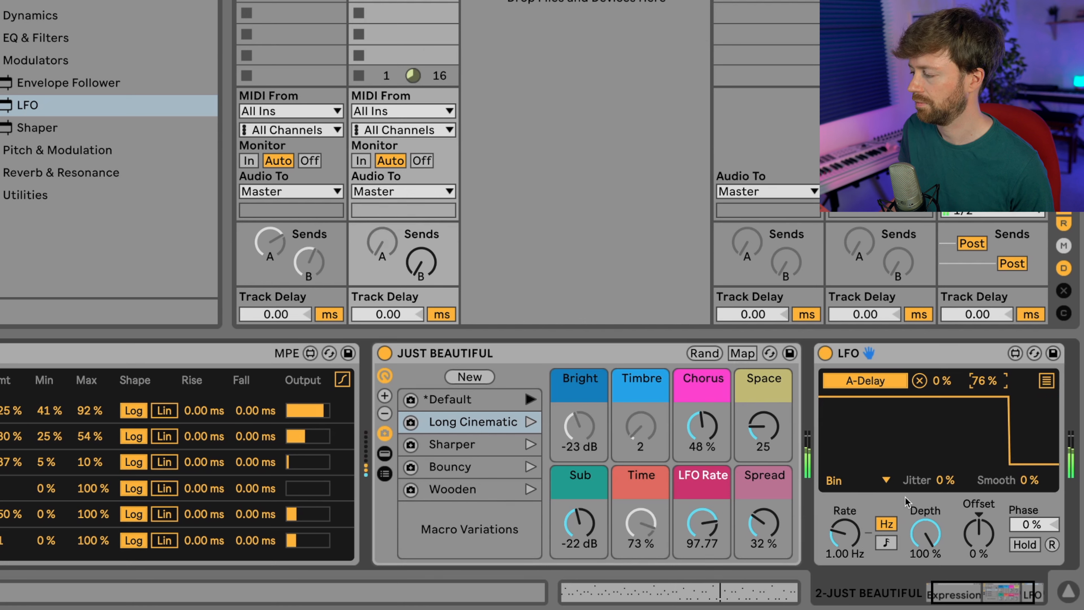
left_click(859, 542)
mouse_move(858, 541)
left_mouse_down()
mouse_move(859, 522)
mouse_move(849, 546)
left_mouse_up()
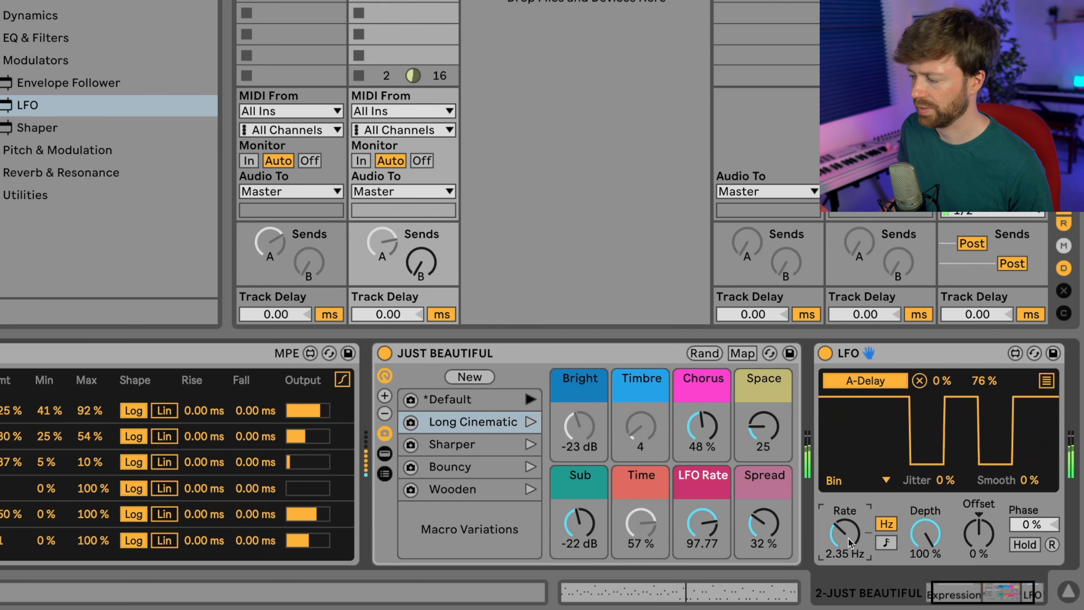
left_click_drag(847, 541, 848, 551)
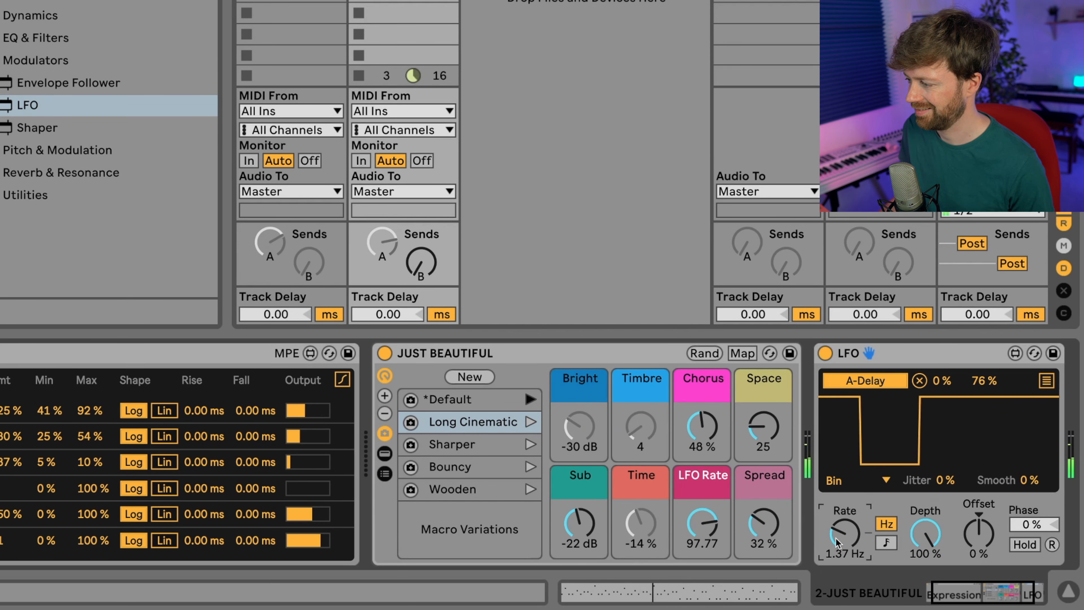
mouse_move(834, 551)
left_mouse_down()
mouse_move(834, 519)
mouse_move(840, 536)
left_mouse_up()
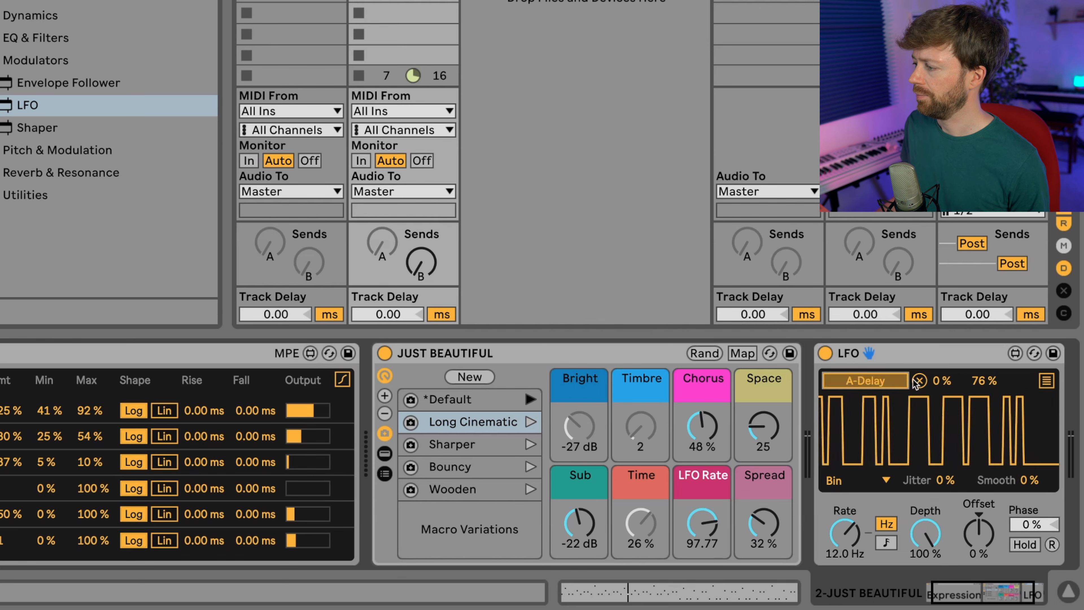
Duplicate the LFO on track 2, keeping the original mapped to Send A.
left_click(1046, 380)
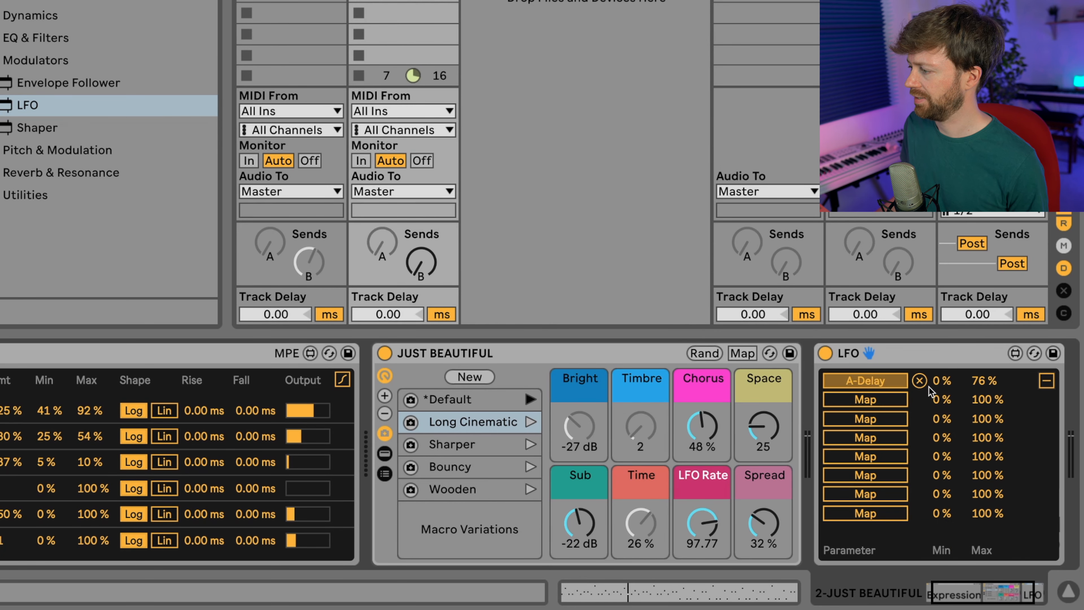
left_click(1046, 380)
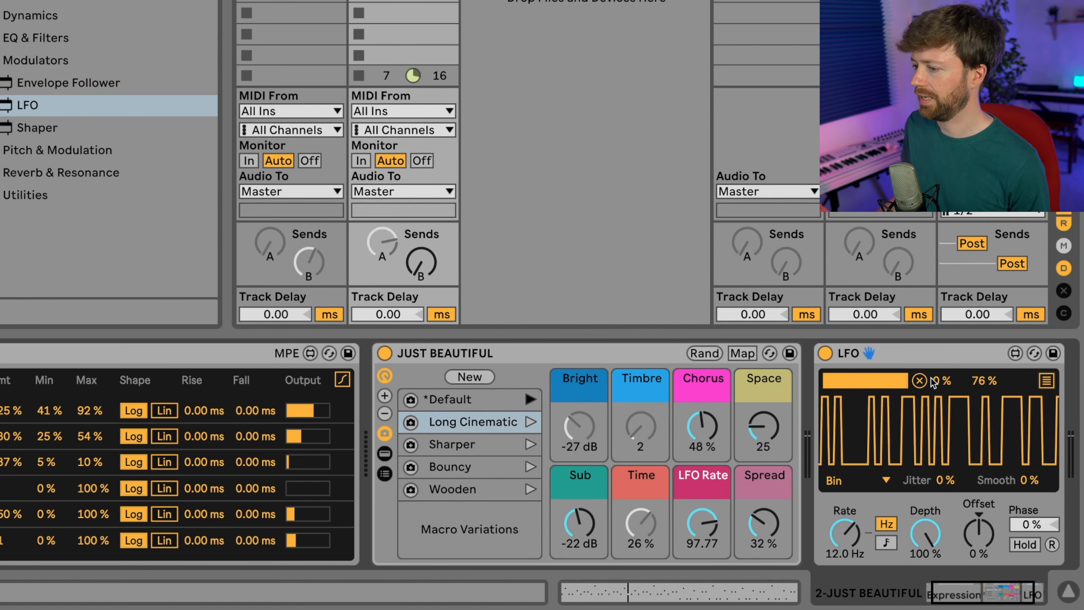
left_click(896, 355)
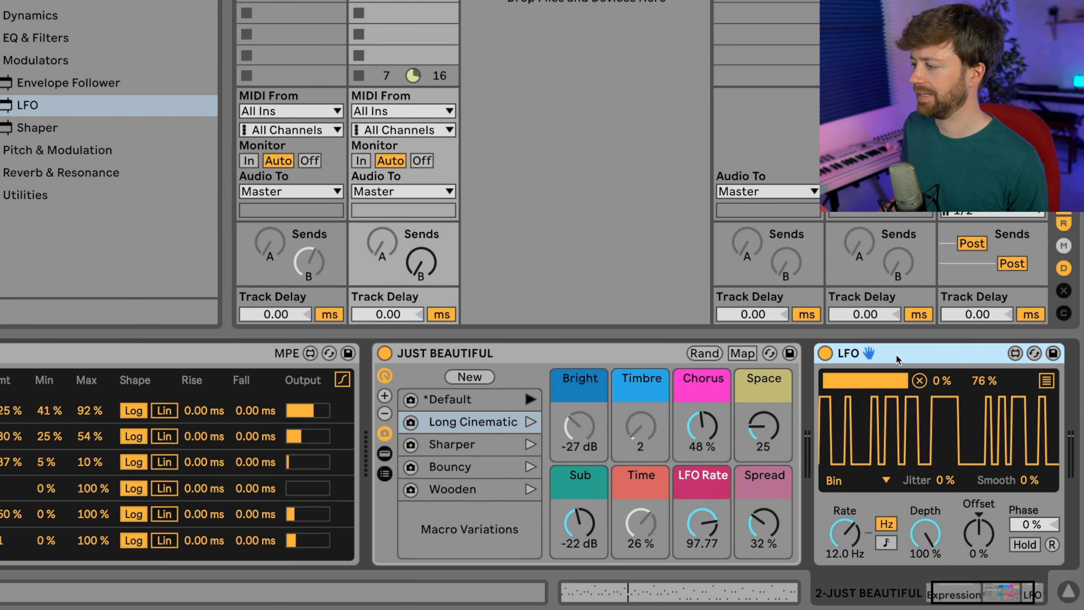
key("ctrl+d")
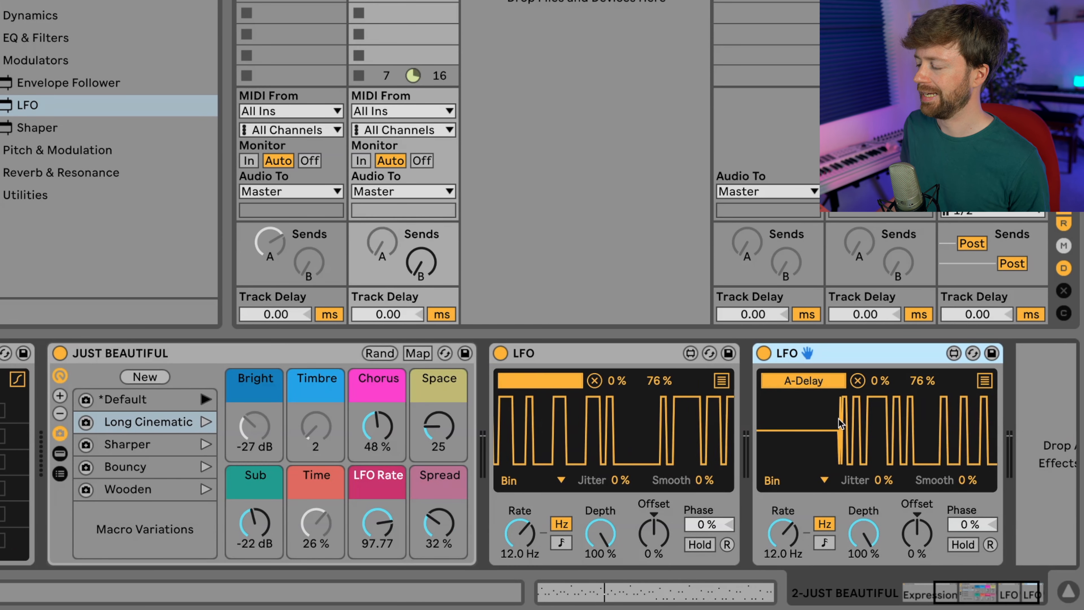
left_click(561, 380)
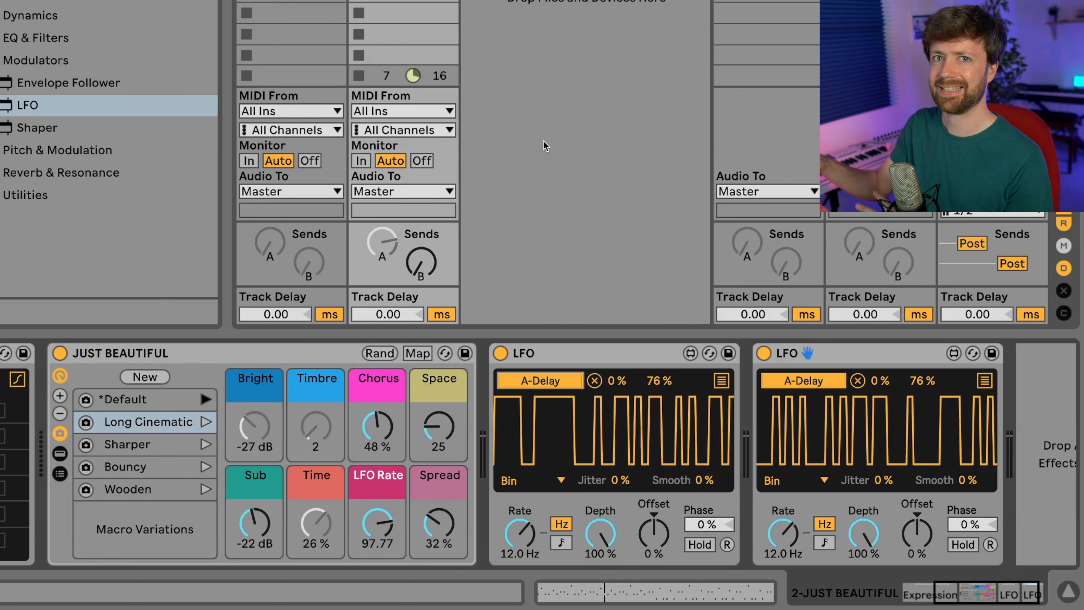
Remap the duplicate LFO to Send B on track 2 and set its rate to 5.62 Hz.
left_click(856, 380)
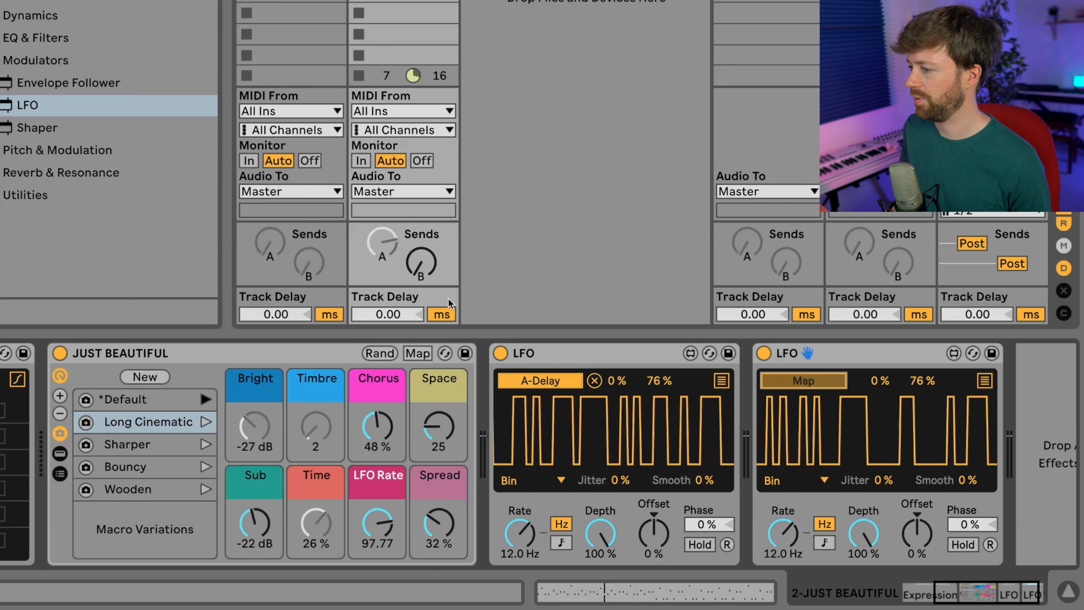
left_click(421, 261)
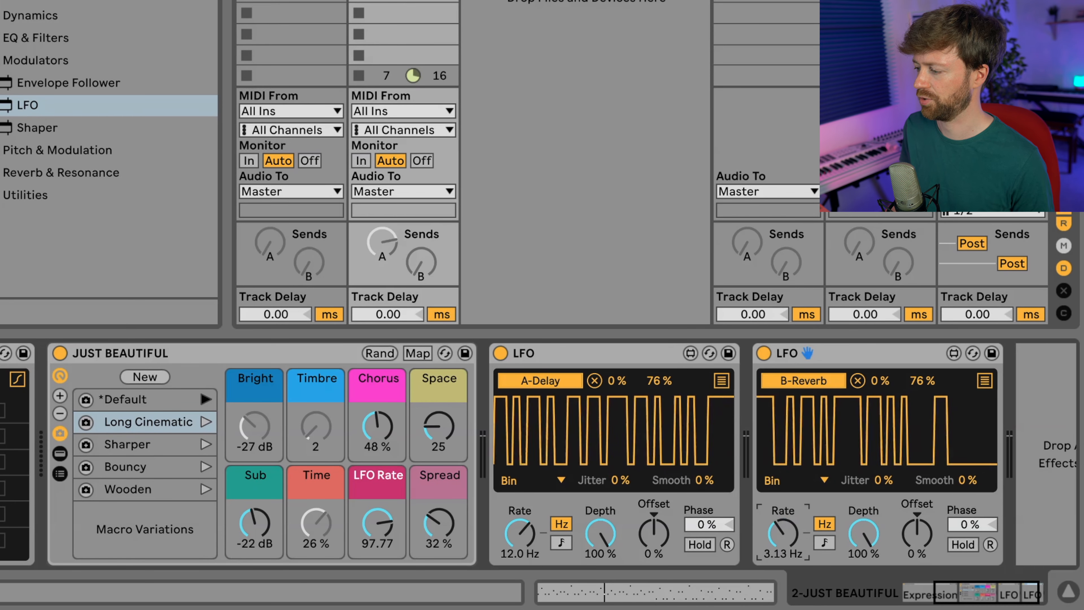
left_click_drag(783, 529, 787, 532)
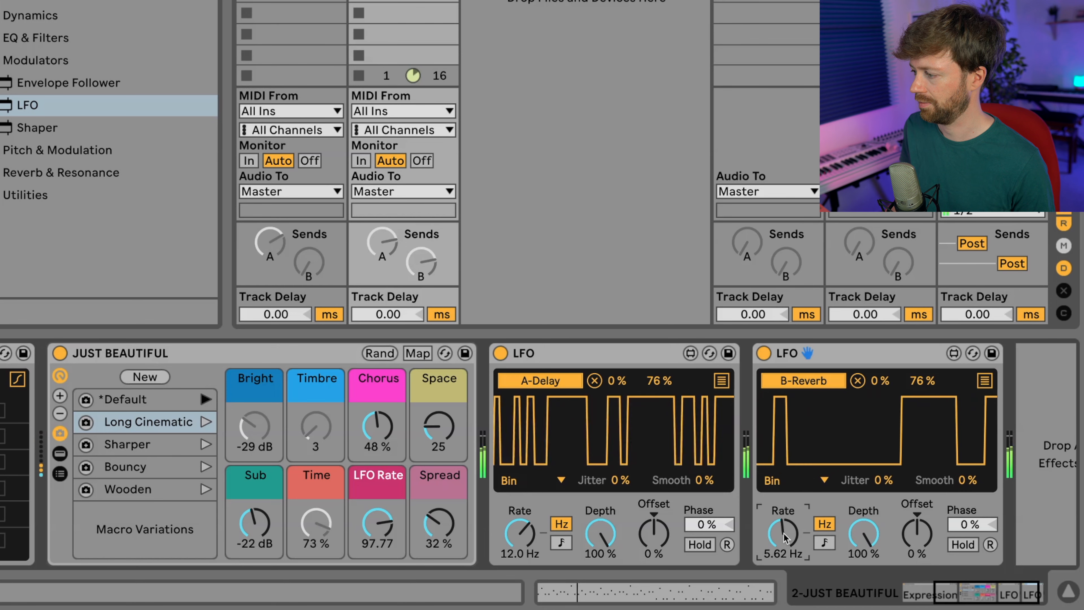
Limit the second LFO's B-Reverb mapping to a maximum of 65%.
left_click_drag(926, 385, 925, 390)
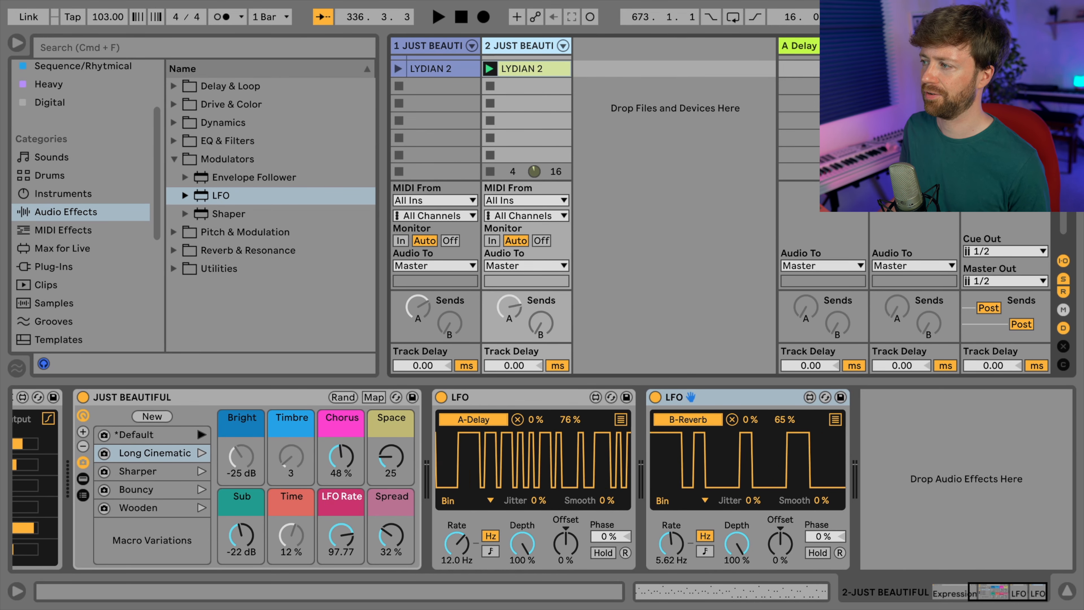
Add an LFO after the Delay on the A Delay return track, with the Random waveform and 94% smoothing.
double_click(821, 45)
left_click_drag(226, 195, 439, 480)
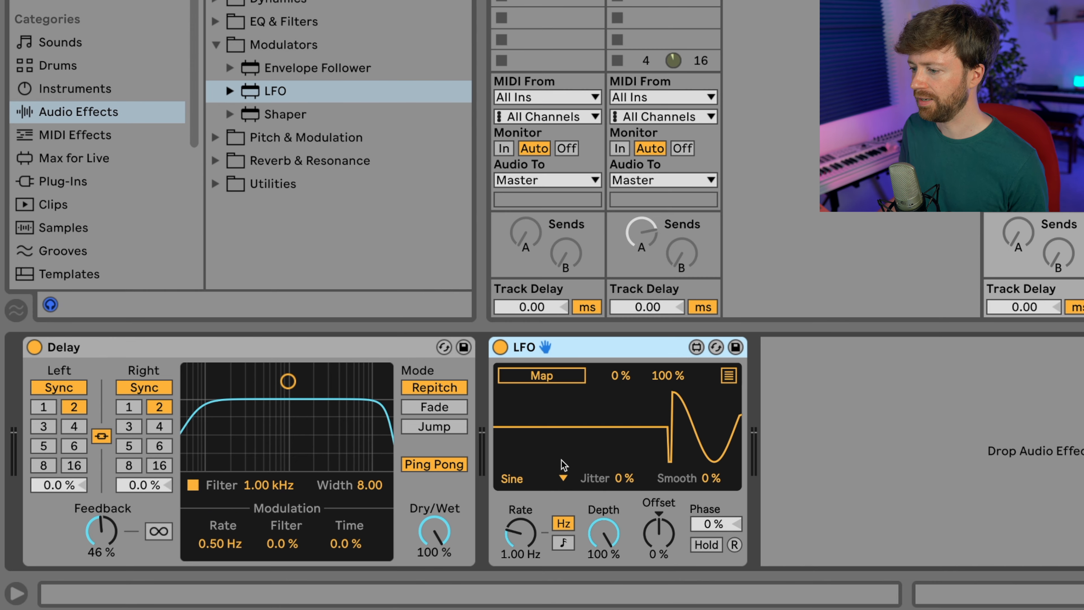
left_click(427, 501)
left_click(427, 501)
left_click(537, 478)
left_click(536, 439)
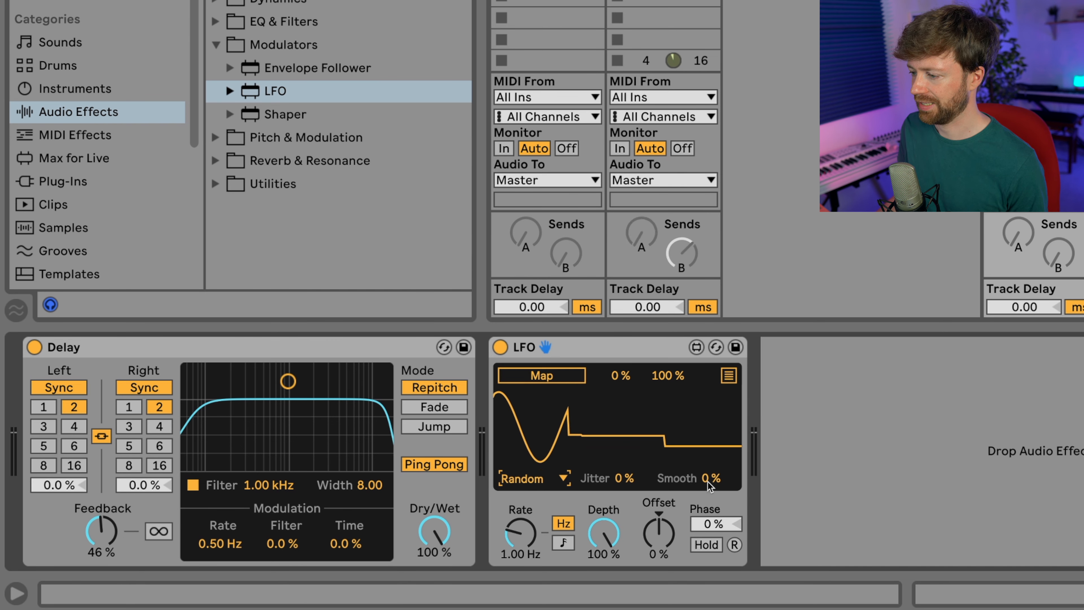
left_click_drag(715, 482, 714, 441)
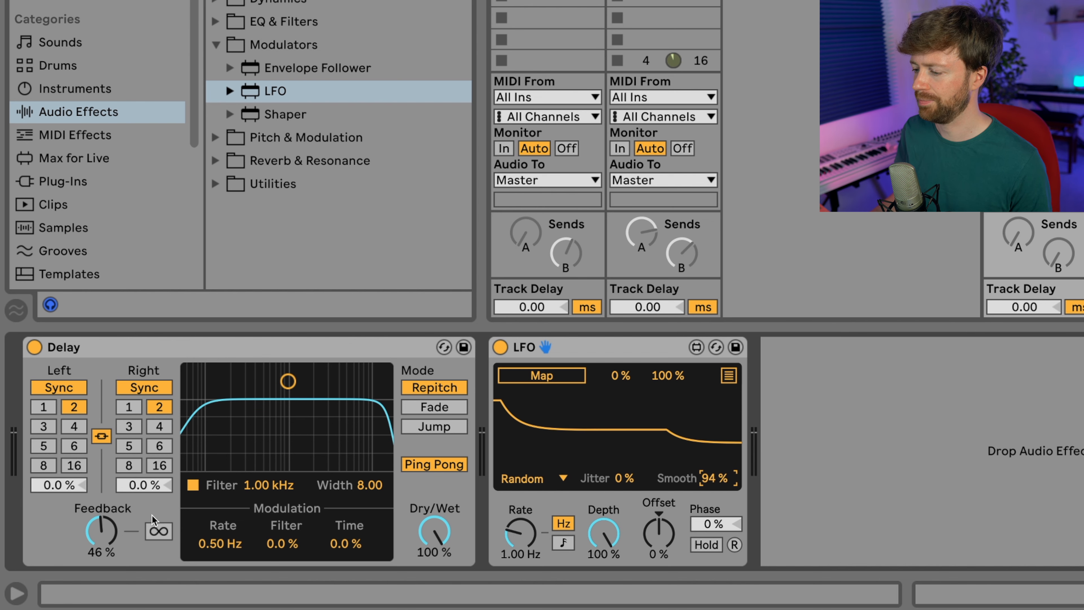
Set the LFO's rate to 5.87 Hz and map it to the Delay's Feedback with a reduced maximum.
left_click_drag(520, 534, 521, 392)
left_click(523, 378)
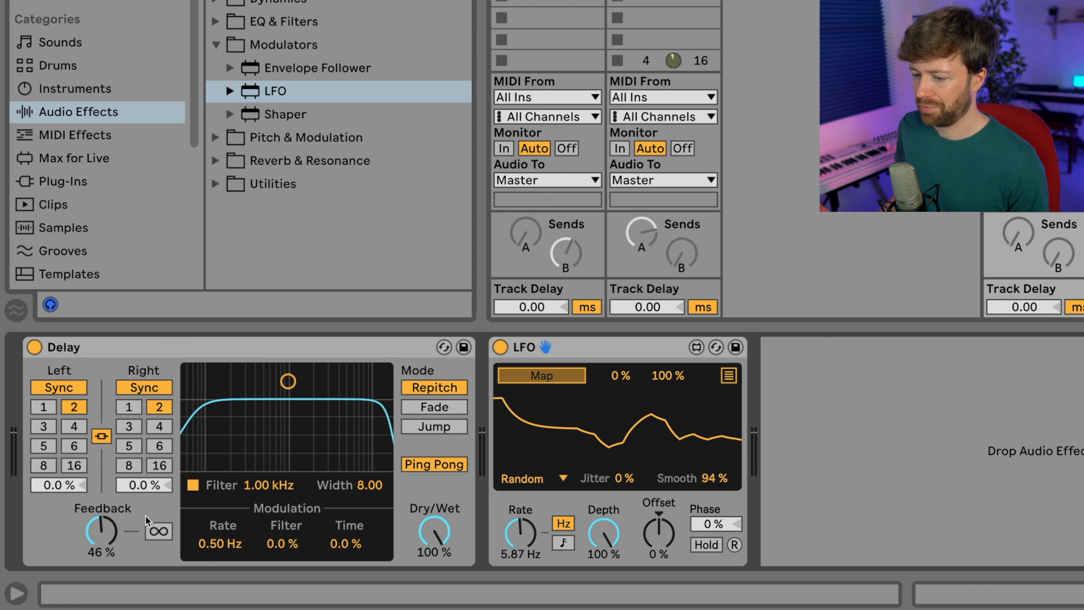
left_click(101, 530)
left_click_drag(668, 375, 620, 354)
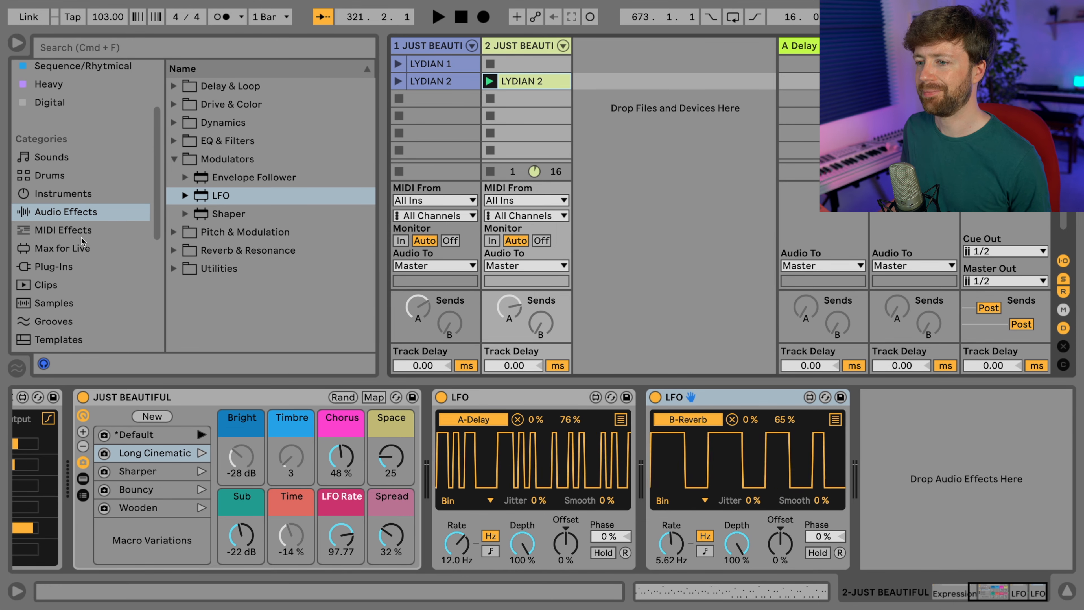
Insert a Random MIDI effect before the JUST BEAUTIFUL rack on track 2.
left_click(63, 230)
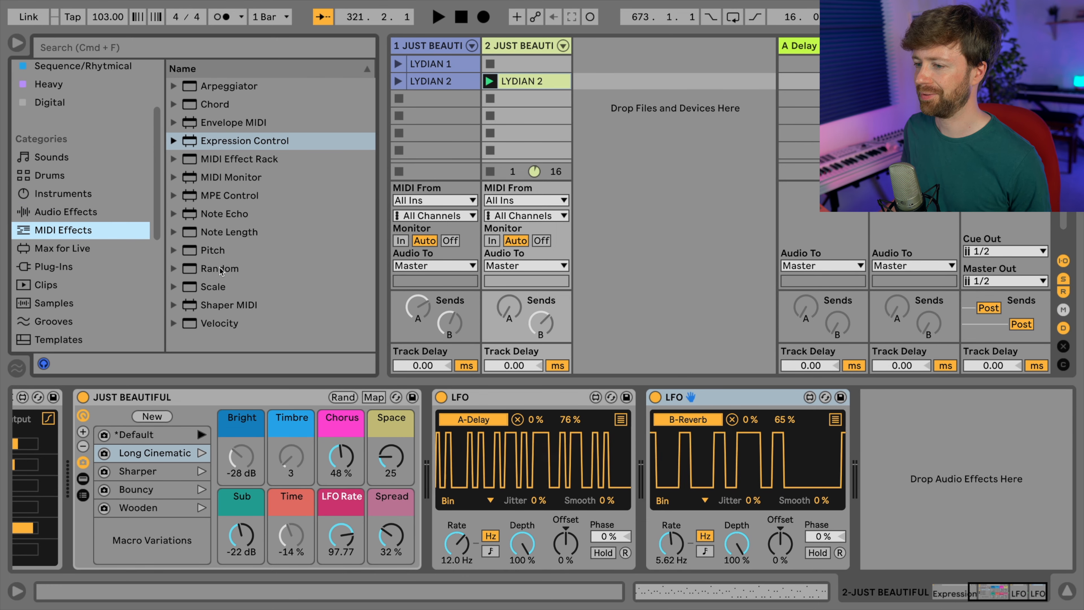
left_click(211, 268)
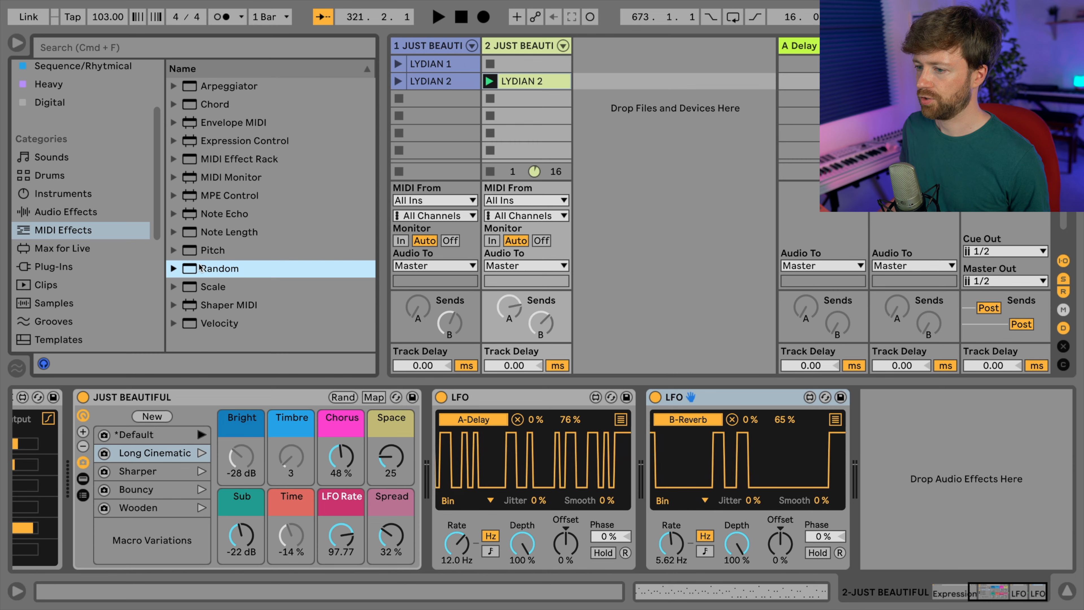
left_click_drag(236, 275, 312, 432)
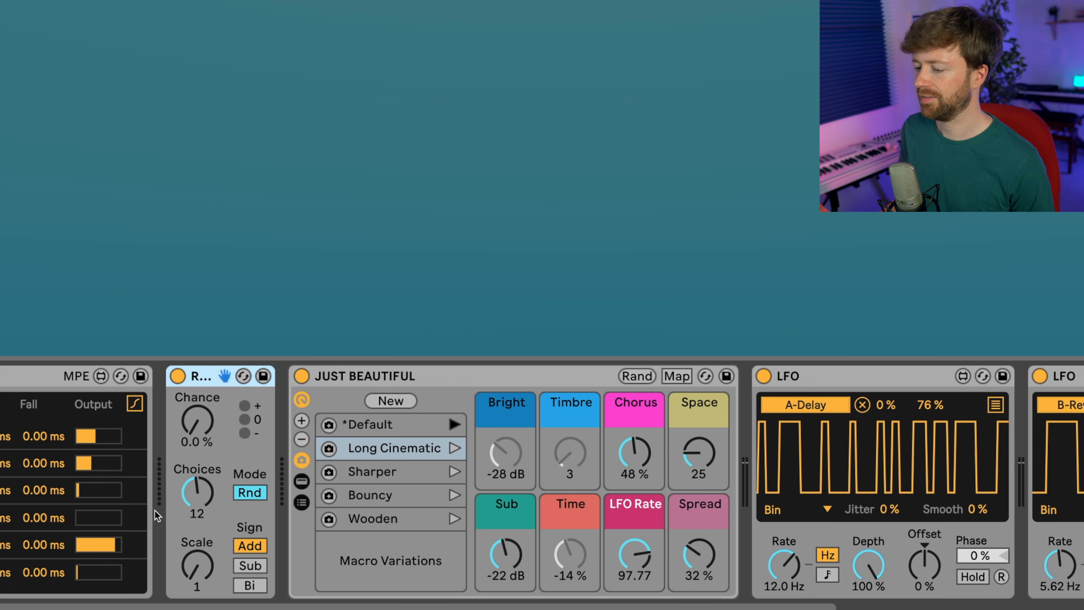
Configure the Random effect with Choices 1, Scale 12, Chance 37% and its Sign set to Bi.
left_click(197, 565)
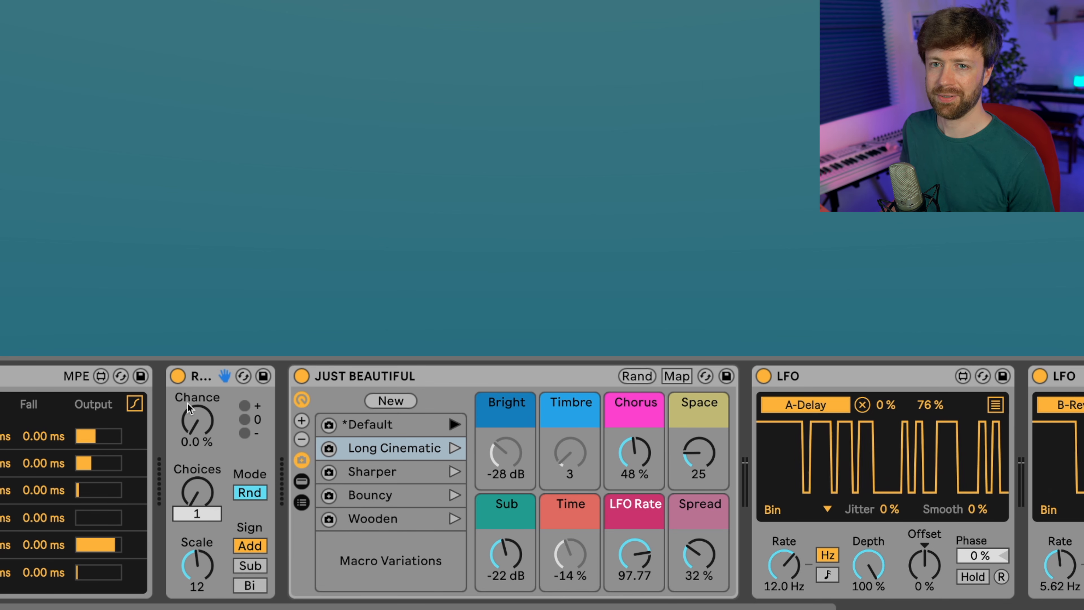
left_click_drag(198, 429, 198, 400)
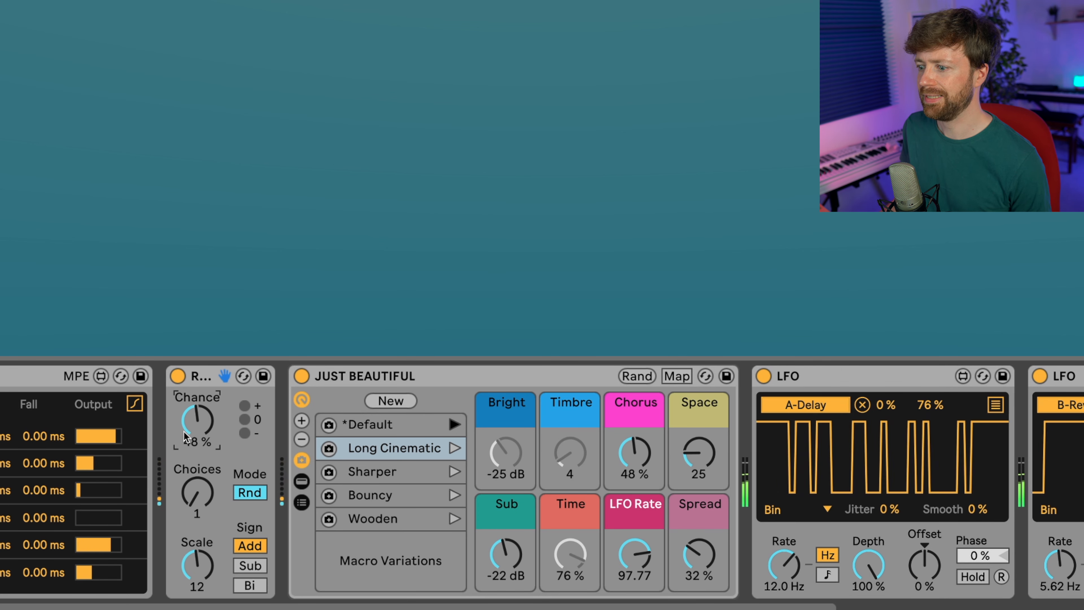
left_click_drag(189, 432, 189, 440)
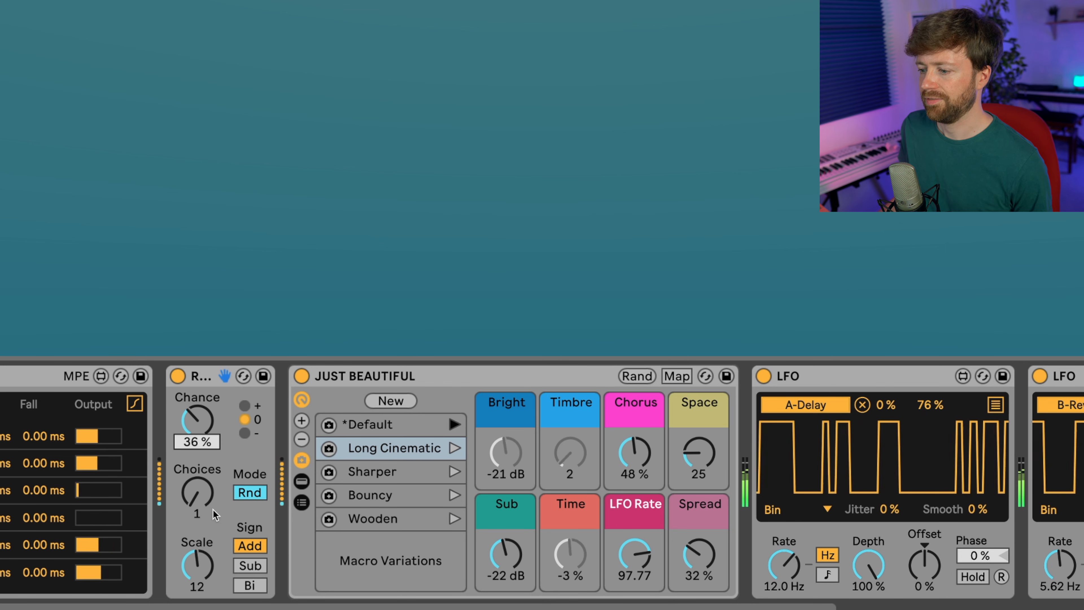
left_click(256, 589)
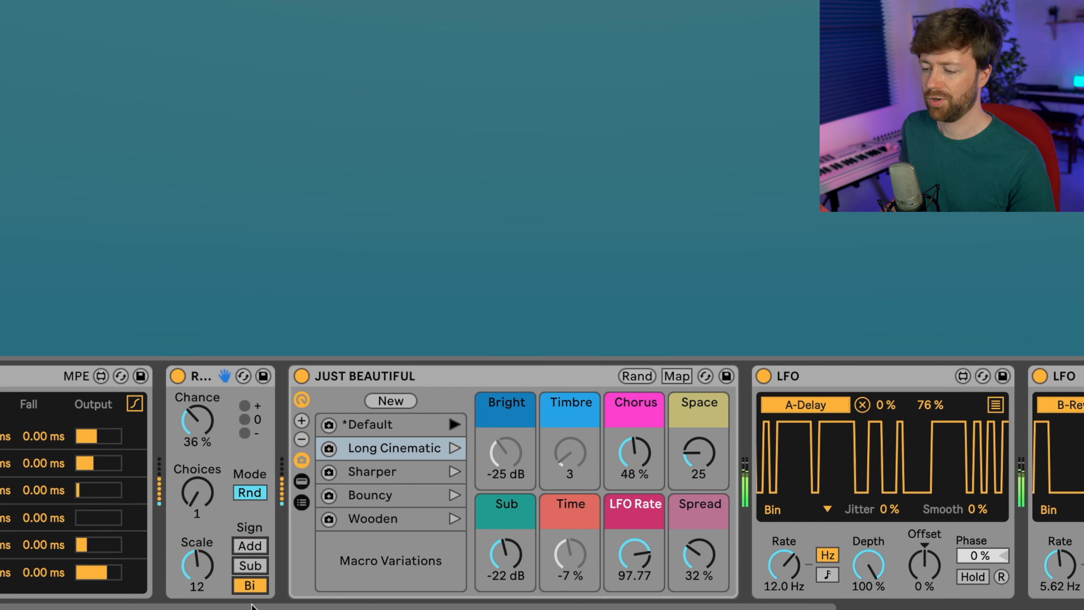
left_click(201, 422)
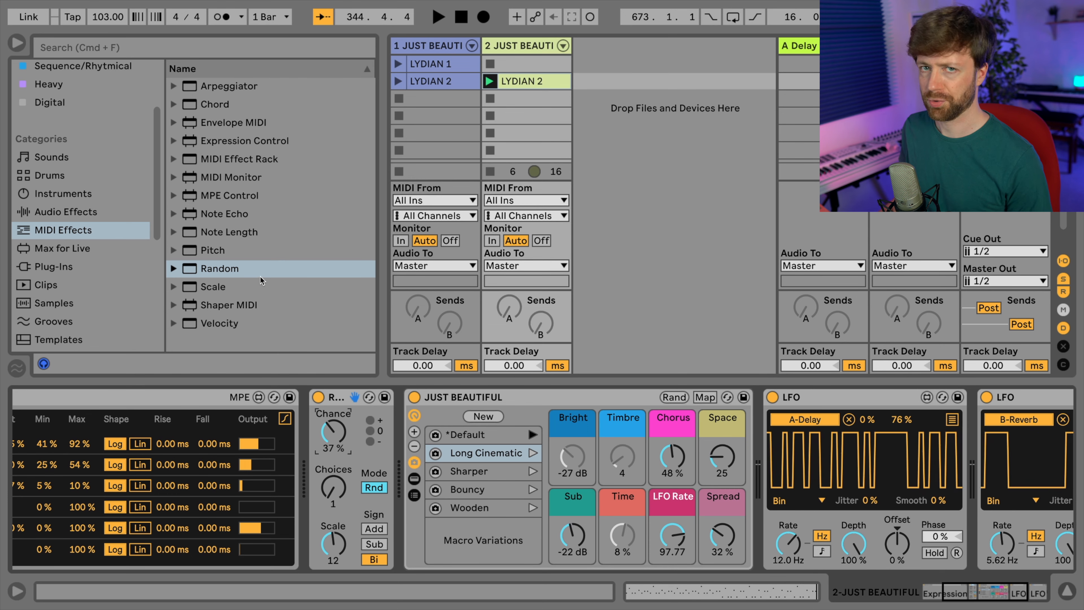
Enable the scale for track 2's LYDIAN 2 clip and set it to C Lydian.
double_click(523, 82)
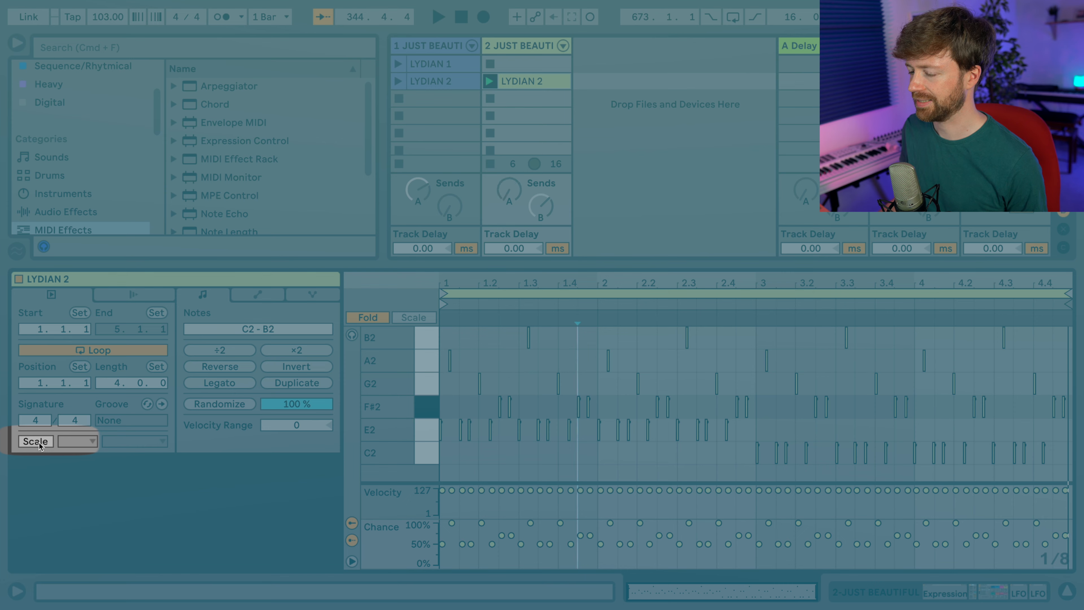
left_click(38, 443)
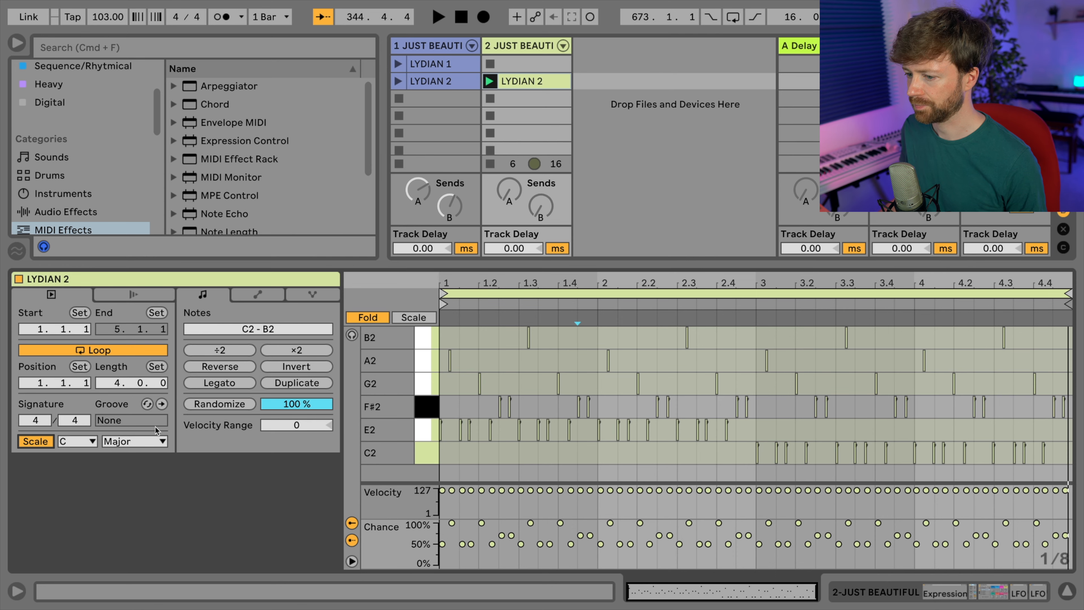
left_click(161, 442)
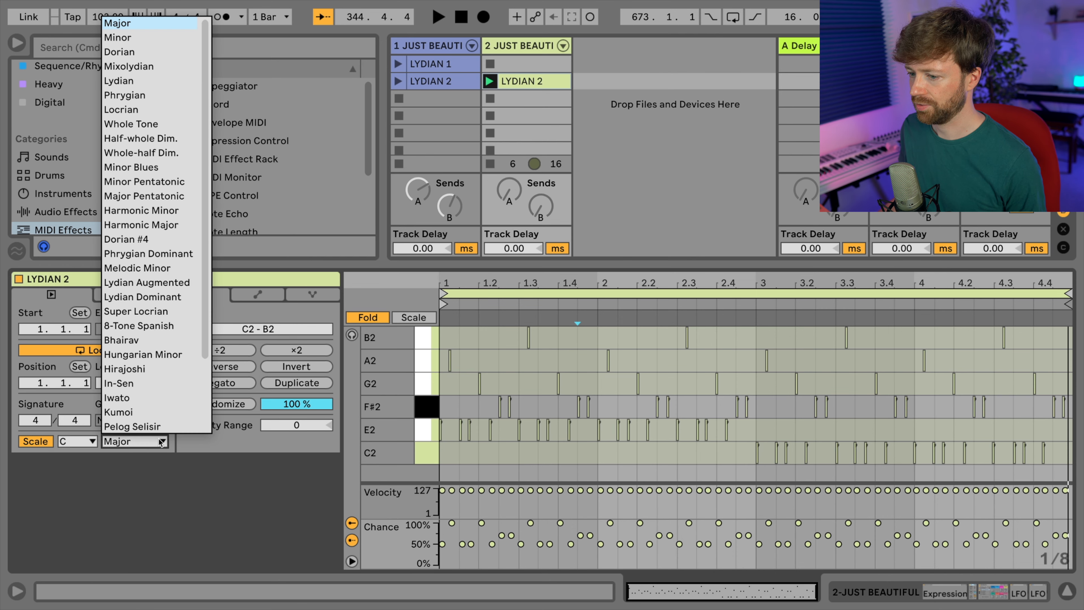
left_click(151, 81)
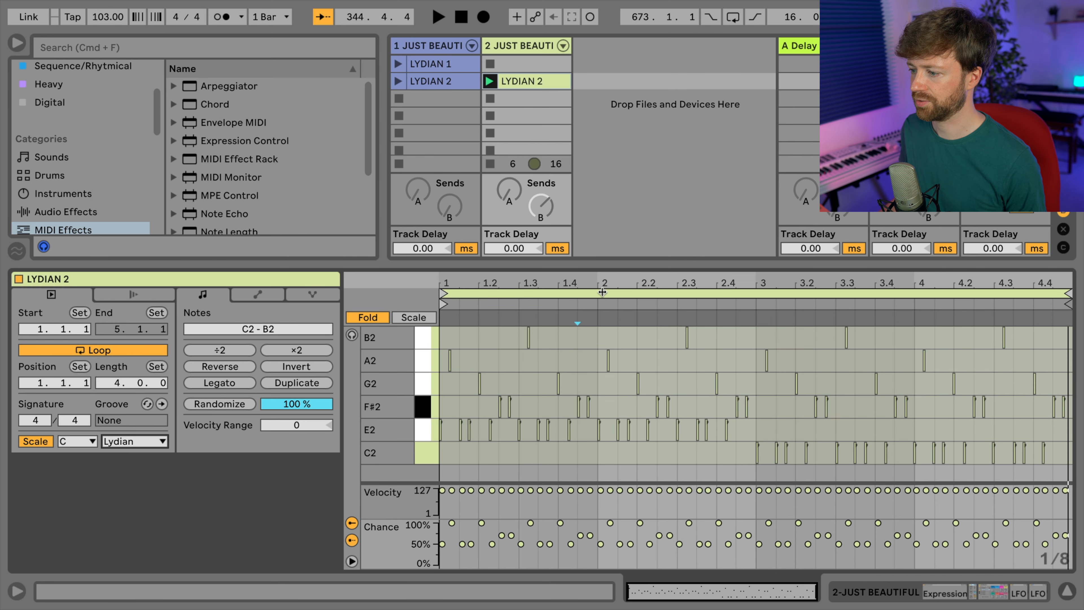
left_click(135, 443)
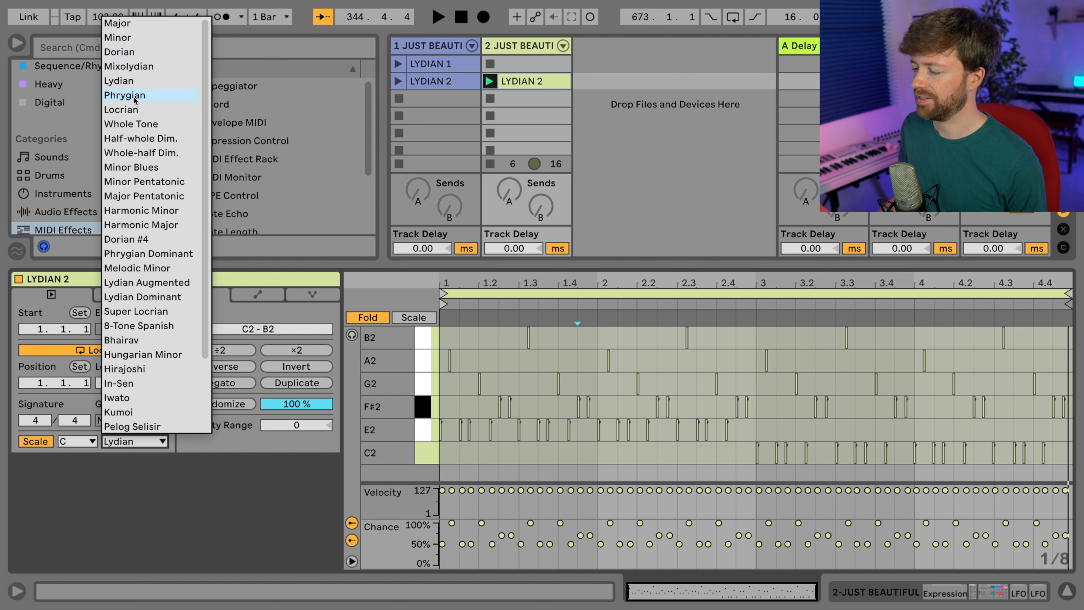
left_click(271, 468)
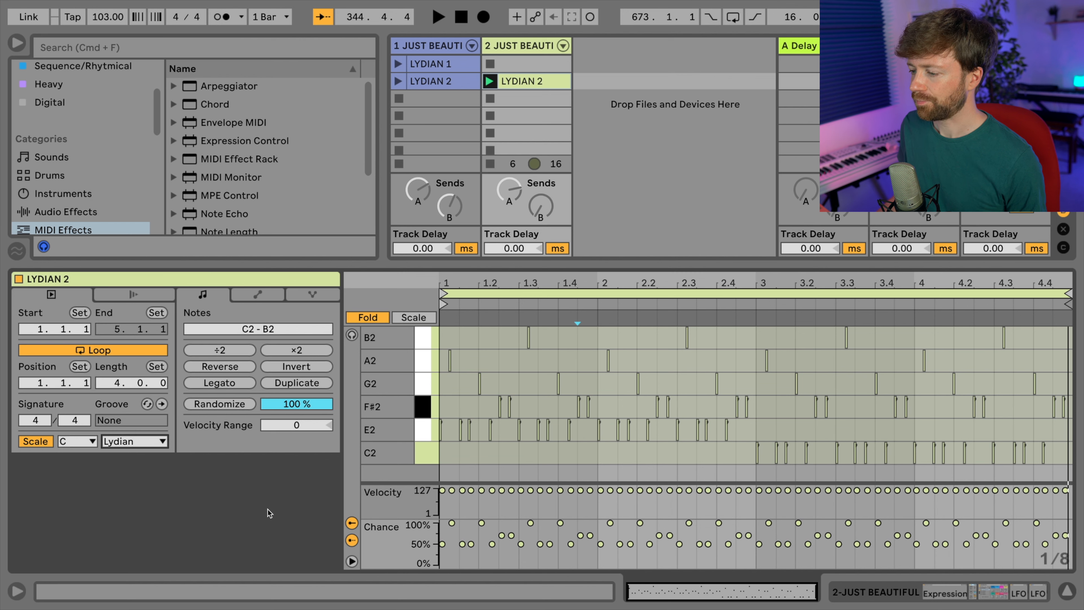
Insert the Lydian Mode preset of the Scale effect between Random and the JUST BEAUTIFUL rack on track 2.
scroll(291, 177, "down", 5)
left_click(251, 177)
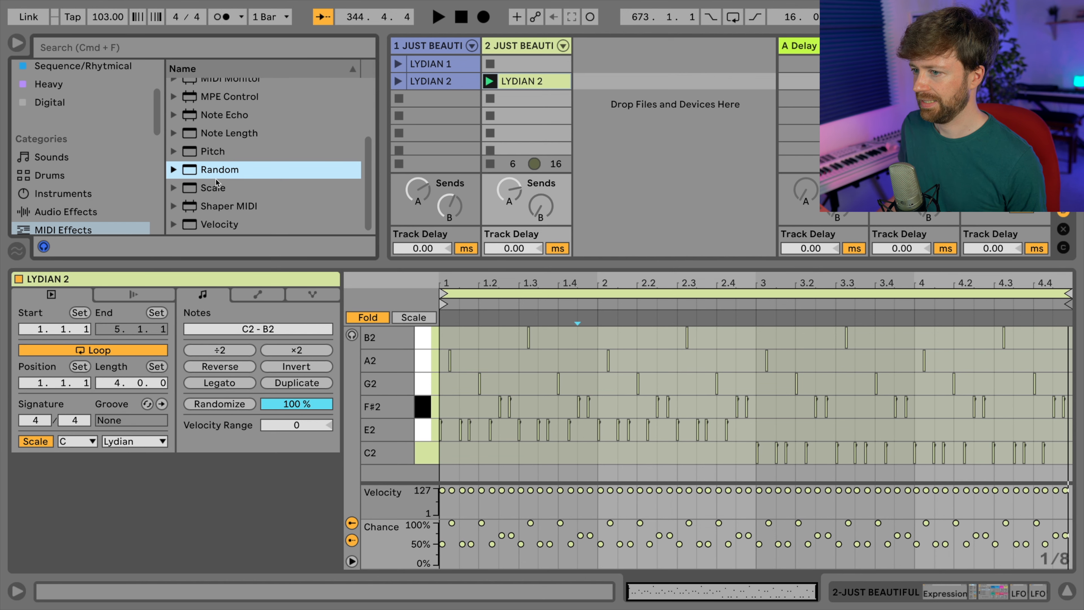
left_click(179, 188)
left_click_drag(380, 264, 380, 315)
scroll(264, 180, "down", 5)
left_click(532, 42)
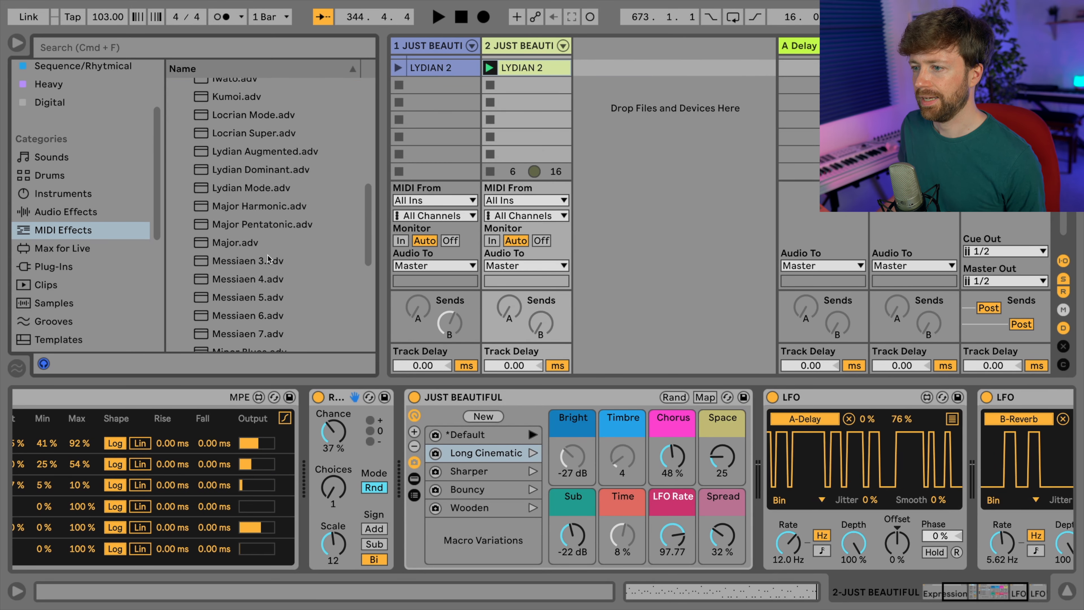
scroll(268, 258, "up", 2)
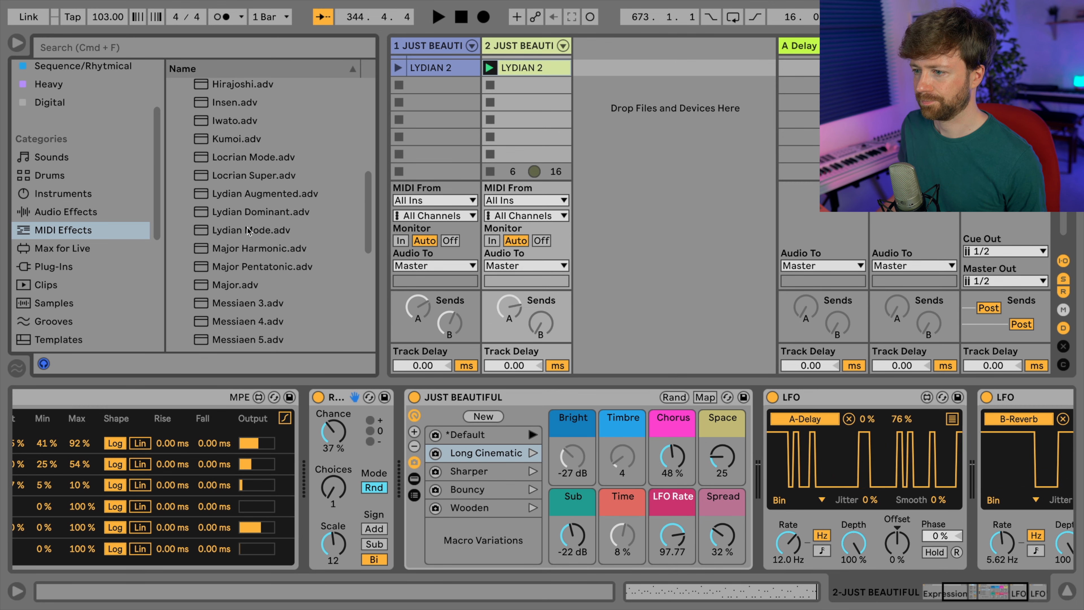
left_click_drag(249, 230, 399, 448)
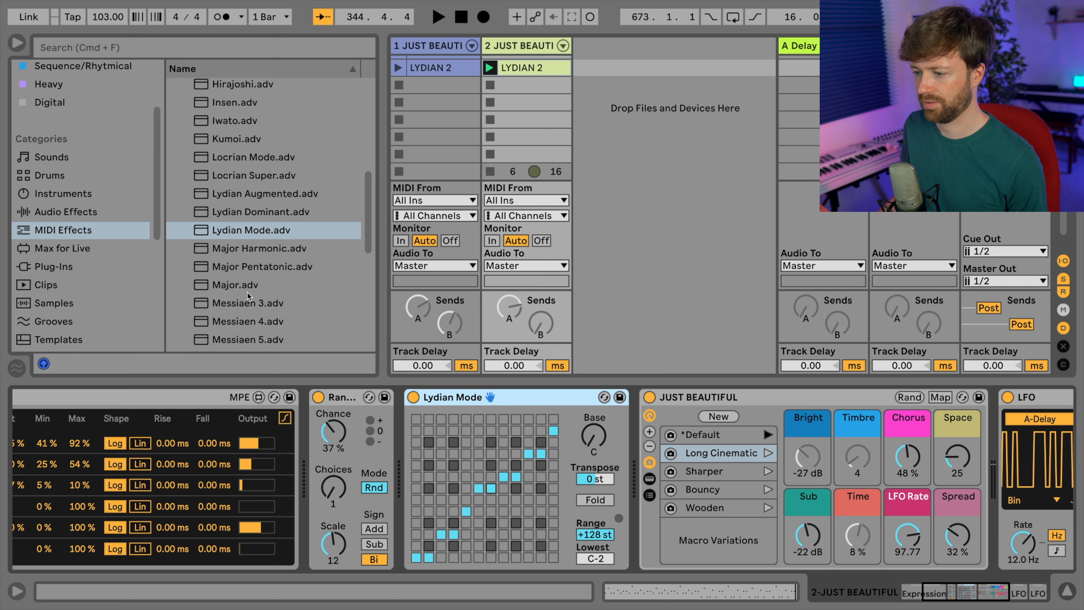
Insert a second Random MIDI effect between the first Random and the Lydian Mode device.
scroll(240, 262, "down", 2)
scroll(238, 261, "up", 8)
left_click(177, 251)
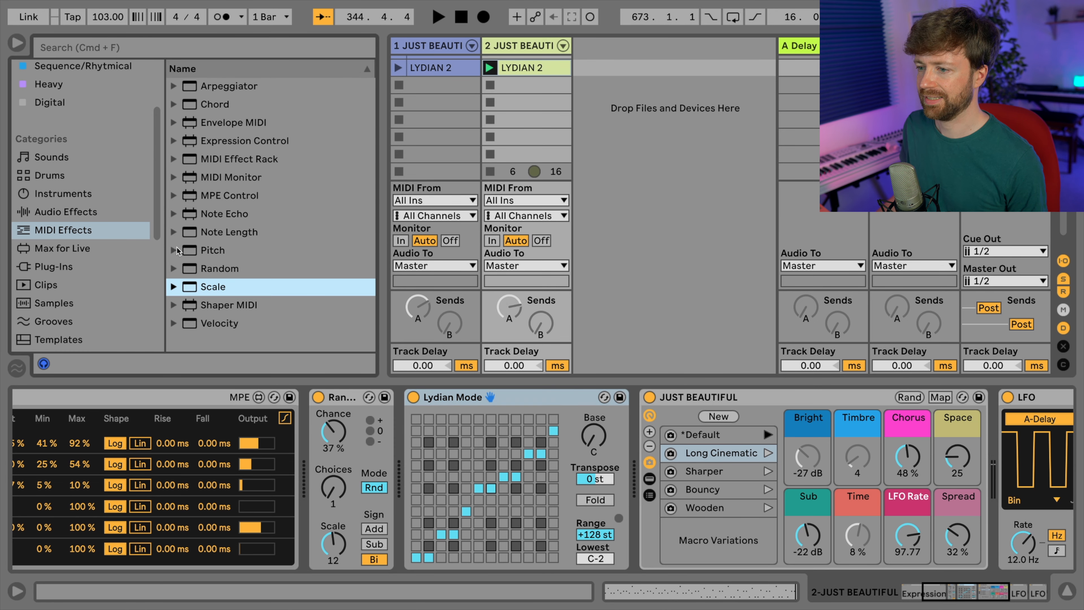
left_click_drag(214, 268, 407, 433)
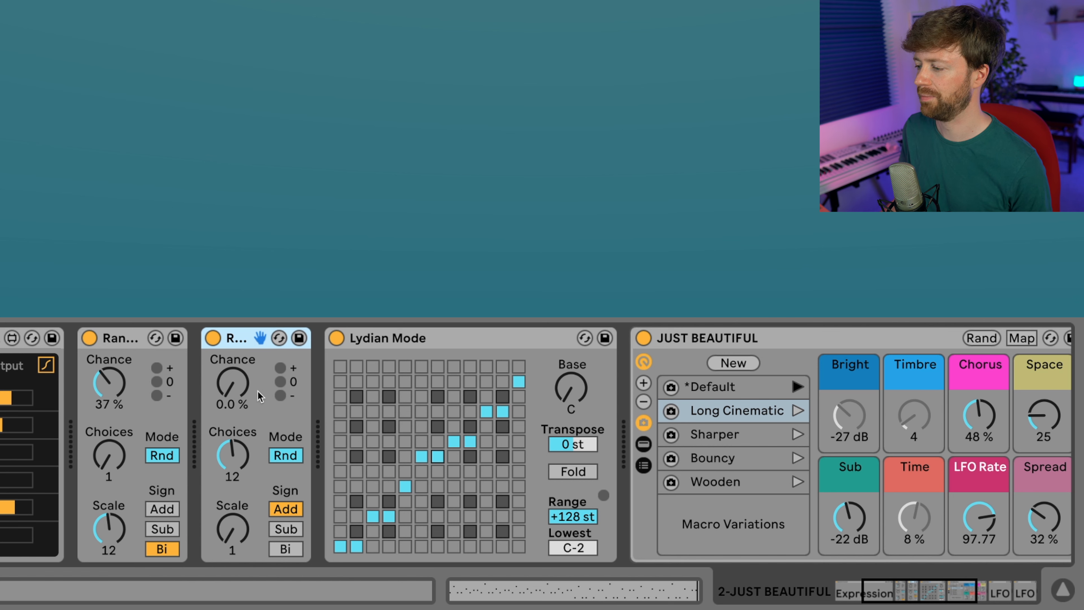
Try different Chance amounts on the second Random effect during playback and settle on 23%.
left_click_drag(236, 401, 236, 350)
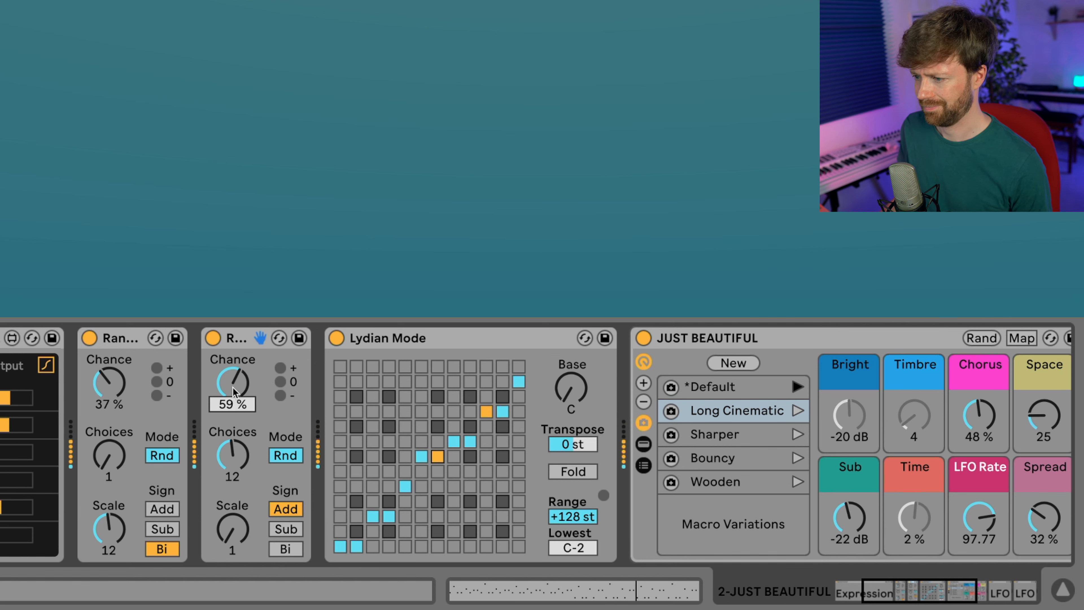
left_click_drag(236, 401, 235, 366)
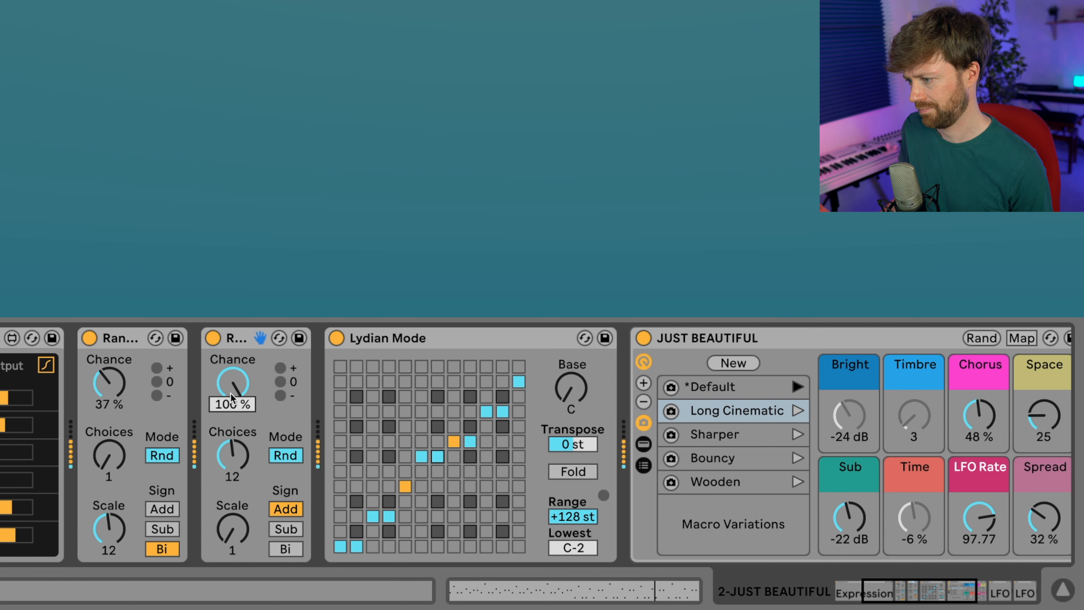
left_click_drag(231, 393, 230, 461)
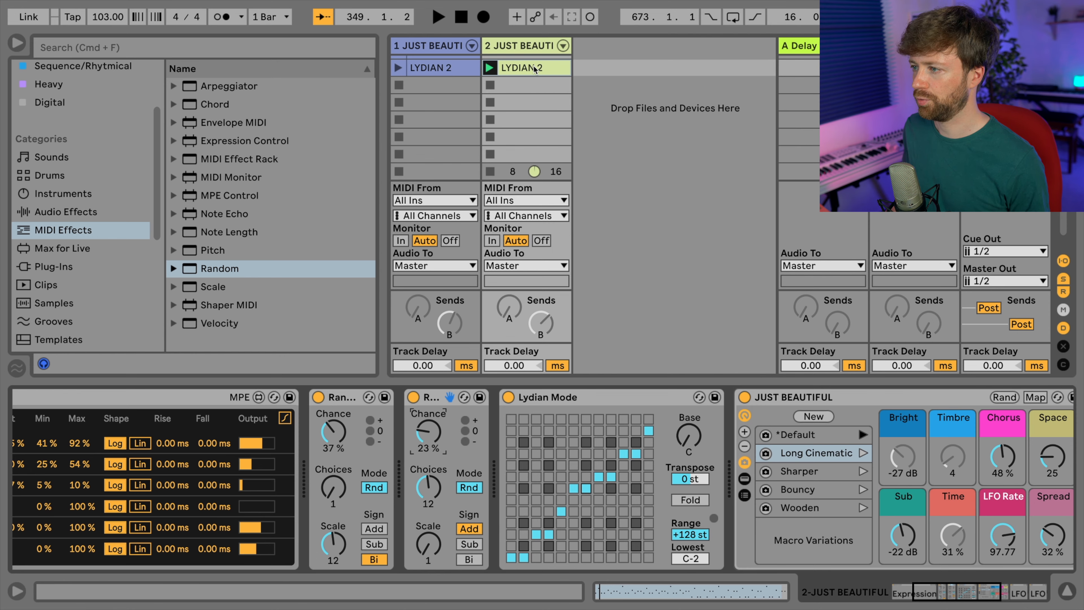
Open the envelopes of track 2's LYDIAN 2 clip with the Random device's Chance parameter shown.
double_click(546, 68)
left_click(203, 346)
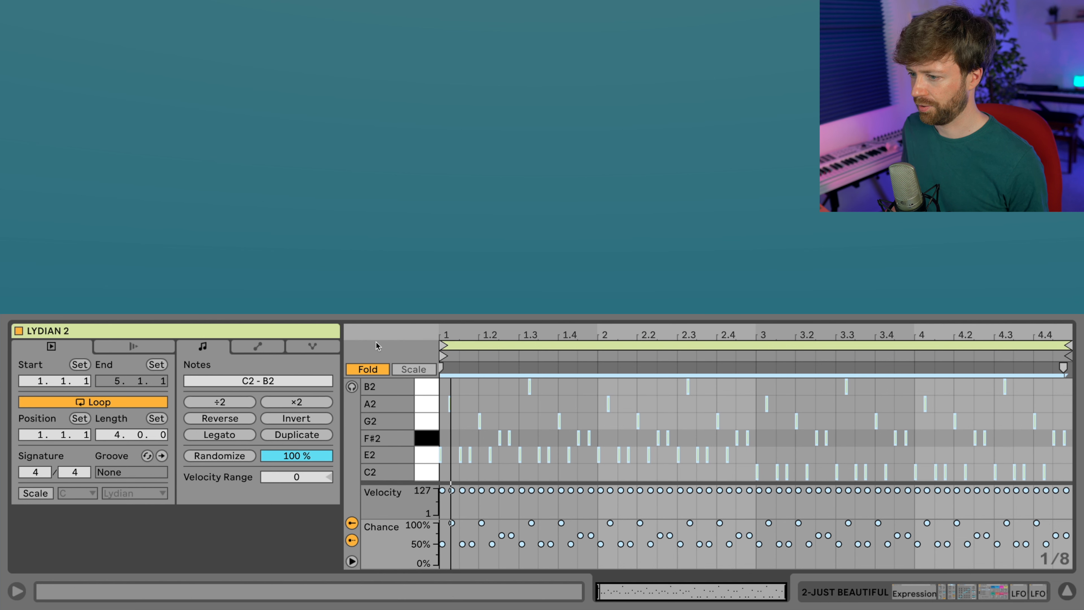
left_click(258, 348)
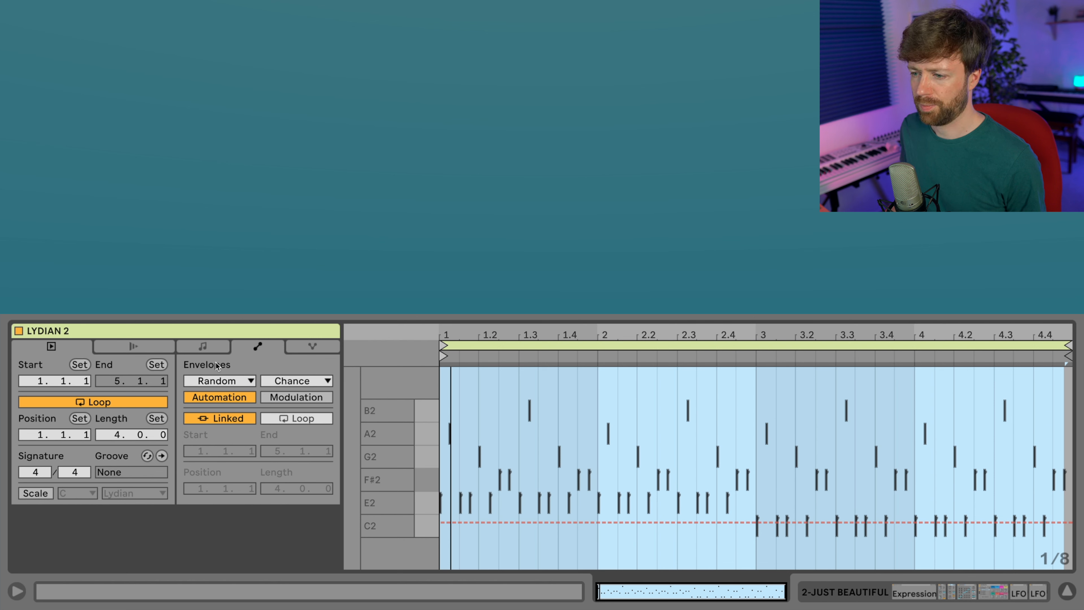
left_click(234, 381)
left_click(236, 378)
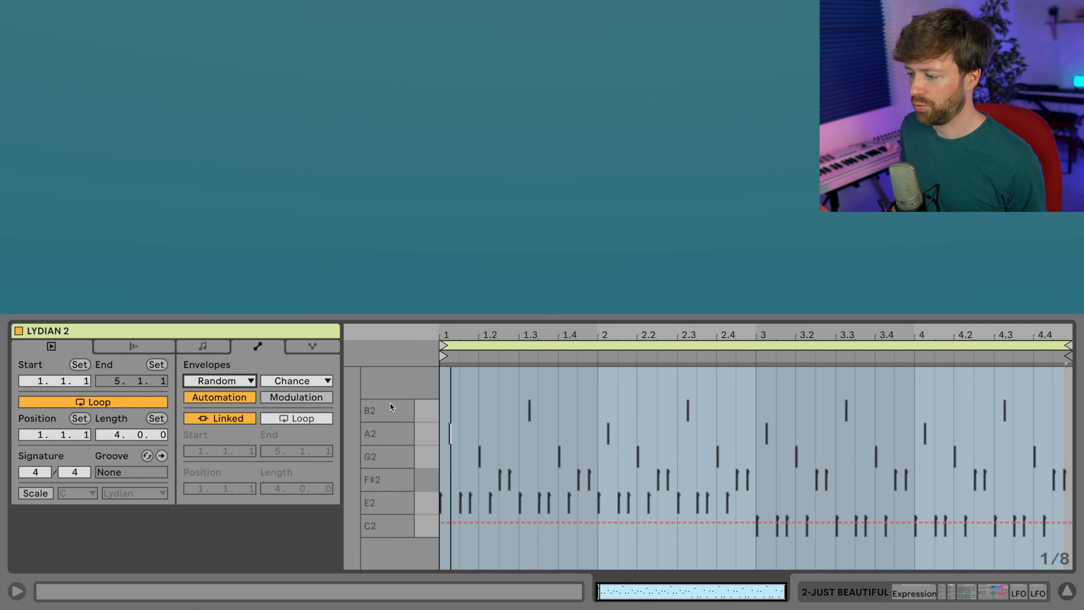
key("super+a")
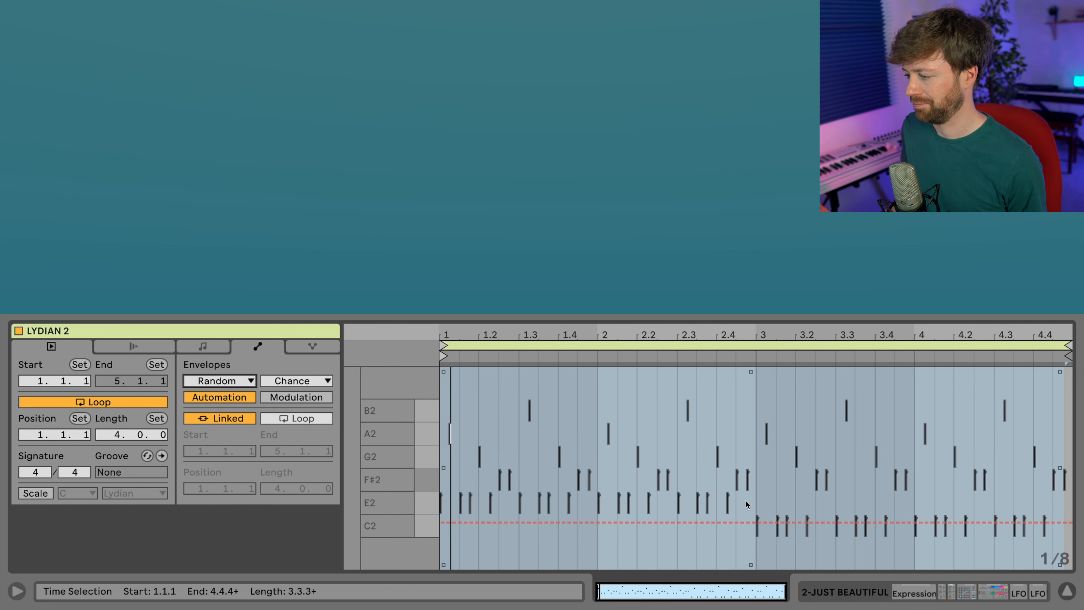
Switch the Random envelope to Device On and return it to Chance.
left_click(314, 380)
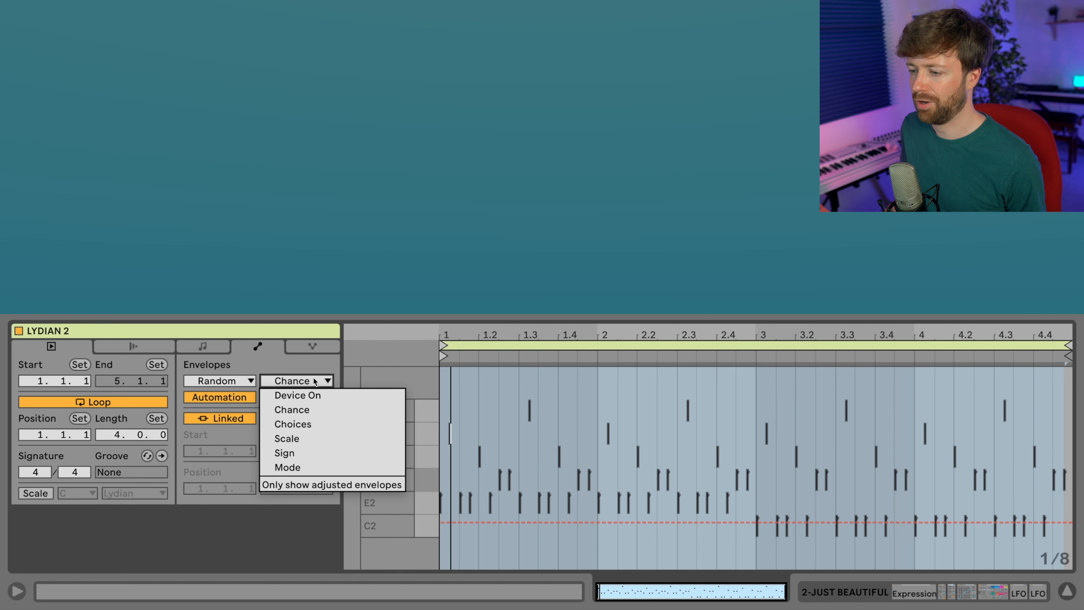
left_click(302, 396)
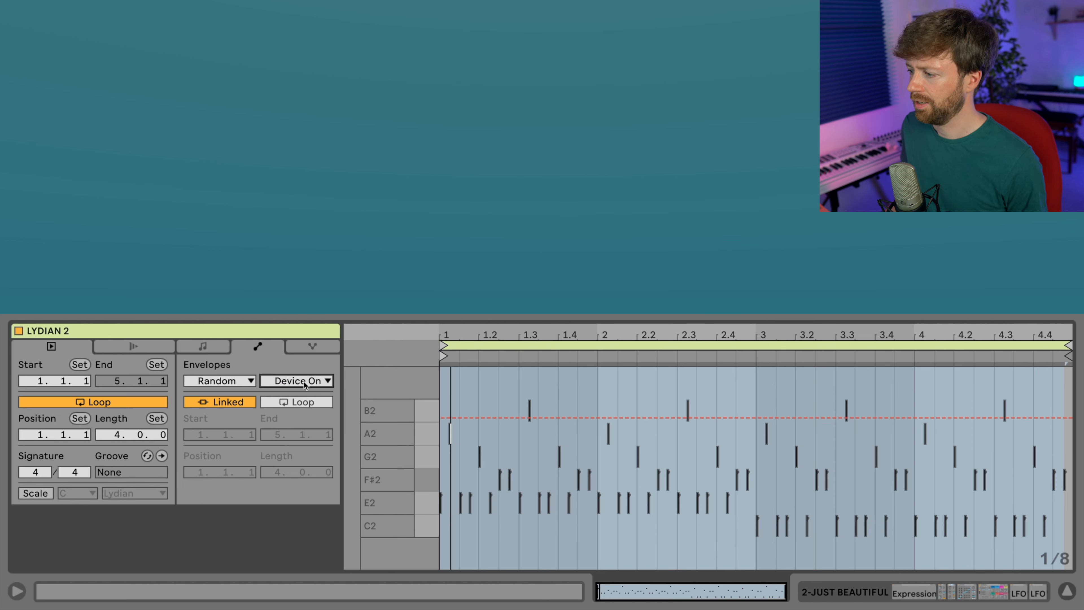
left_click(304, 383)
left_click(301, 408)
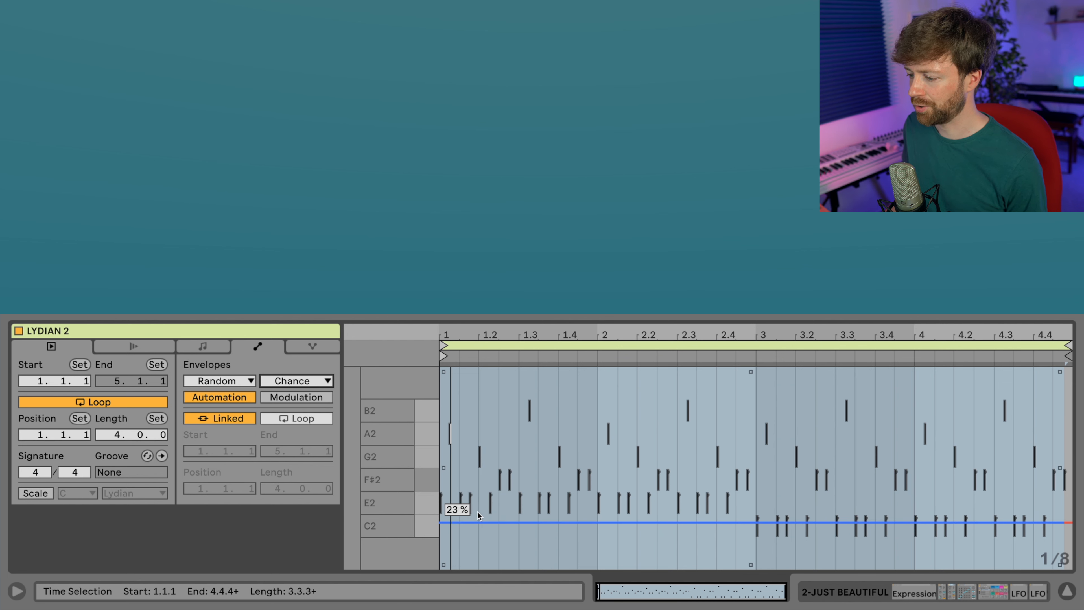
Automate Random's Chance at 18% up to bar 4, ramp it up steeply to the clip's end, and start playback.
left_click_drag(481, 523, 478, 532)
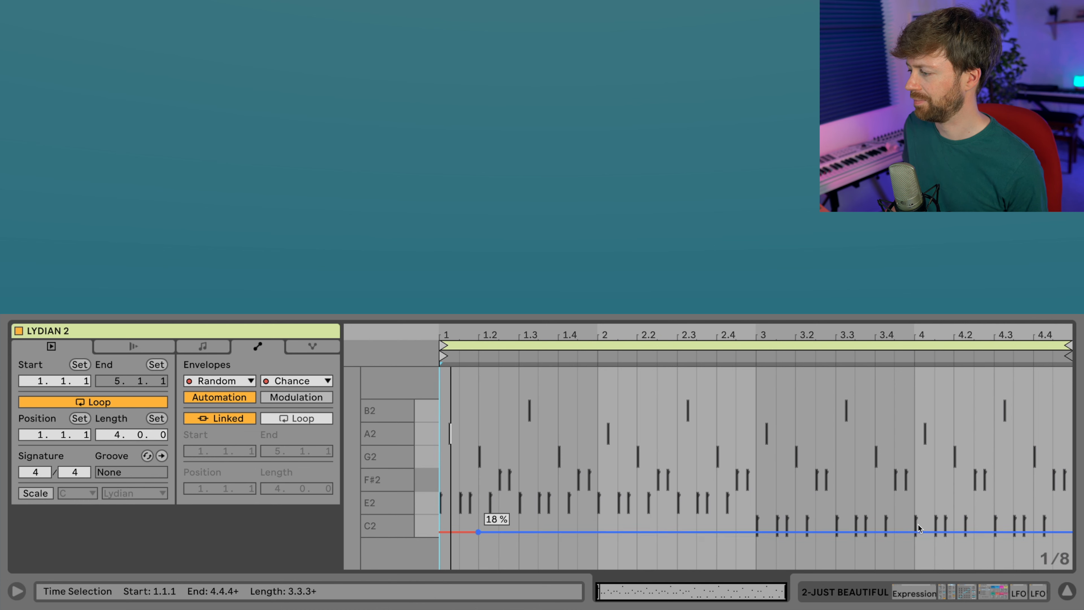
left_click_drag(916, 533, 835, 383)
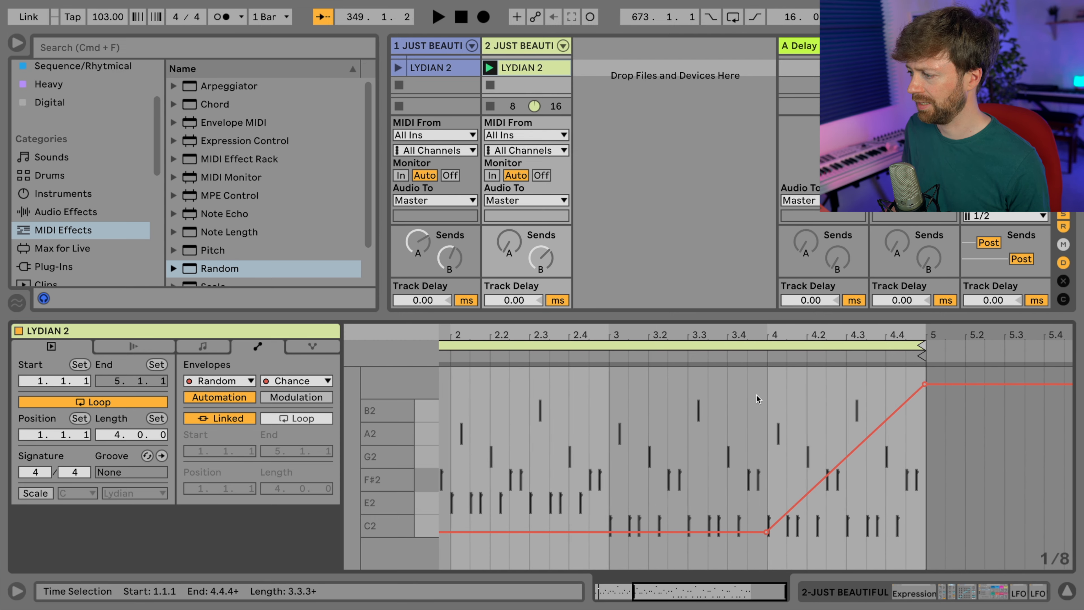
scroll(756, 395, "left", 3)
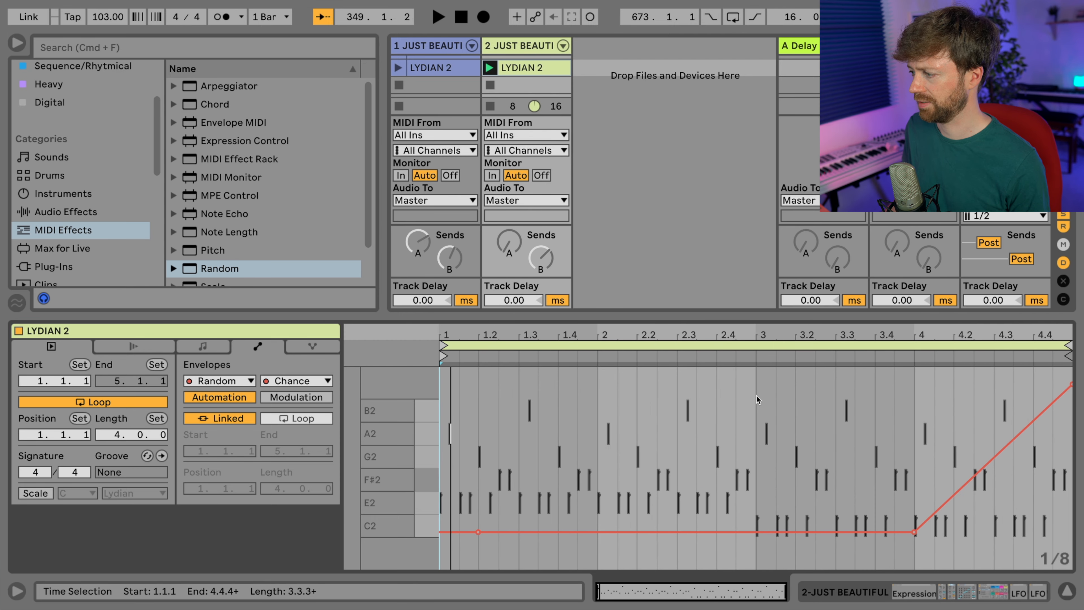
left_click(736, 431)
key("space")
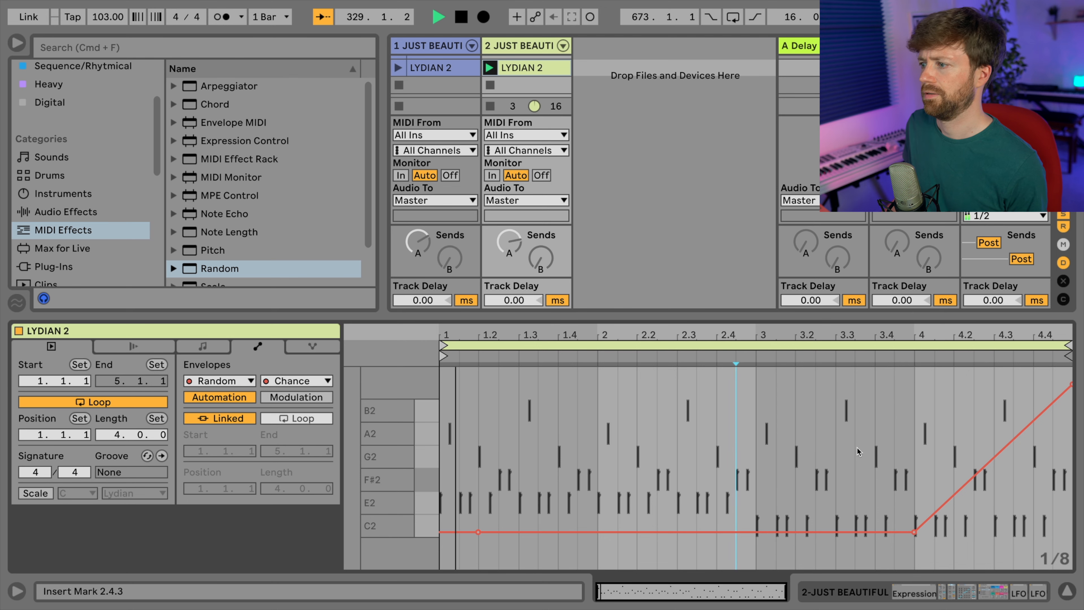
Reshape the Chance ramp into a jump to 100% at bar 4, held until the end of the clip.
left_click(942, 500)
left_click_drag(944, 500, 914, 368)
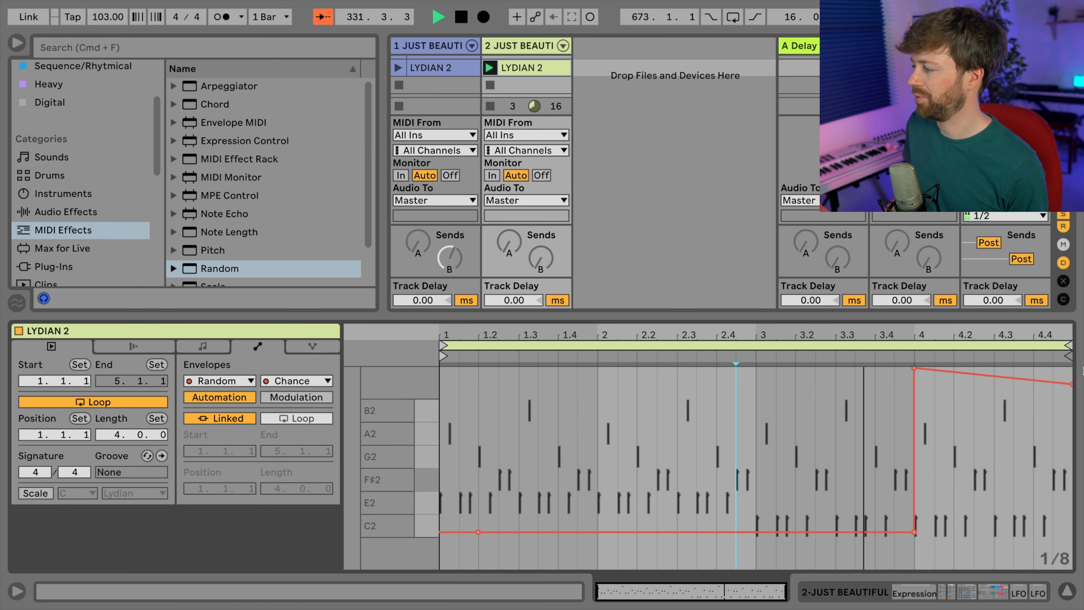
left_click_drag(1071, 383, 1072, 370)
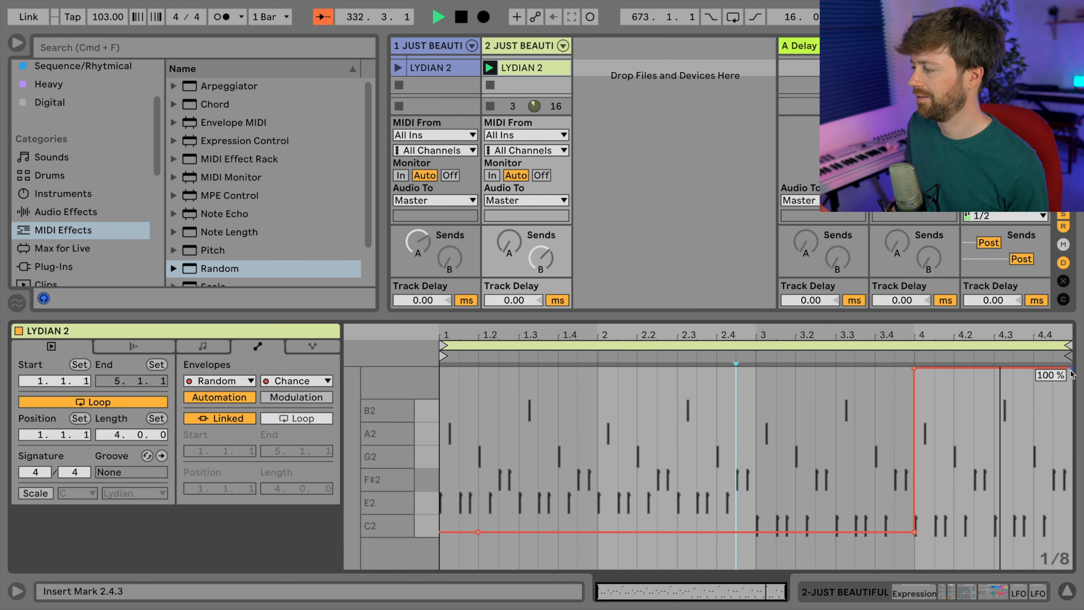